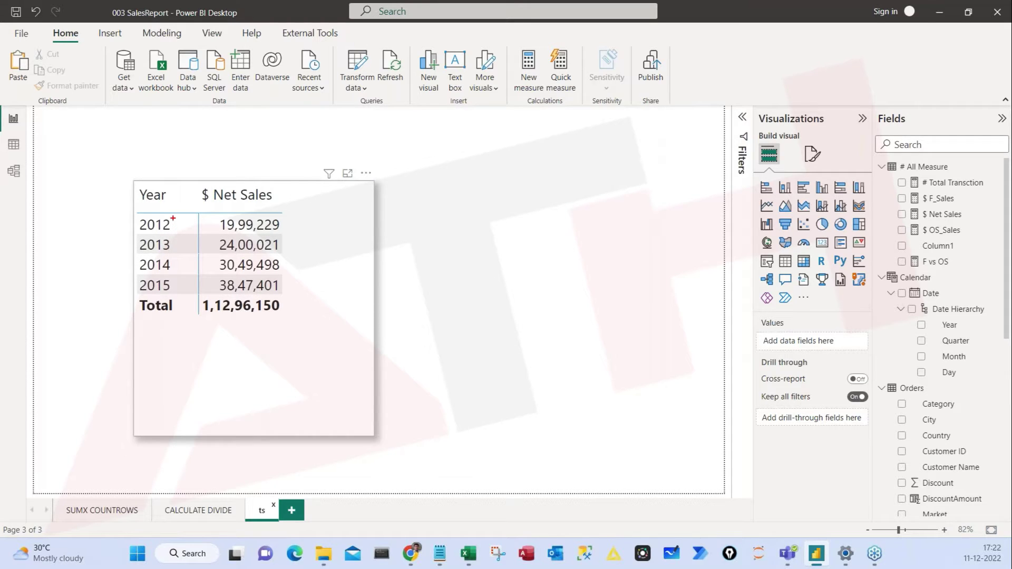
- Nest Month under Year in the matrix rows and expand 2012 into its months
mouse_move(158, 210)
left_mouse_down()
mouse_move(138, 237)
mouse_move(181, 233)
mouse_move(191, 265)
left_mouse_up()
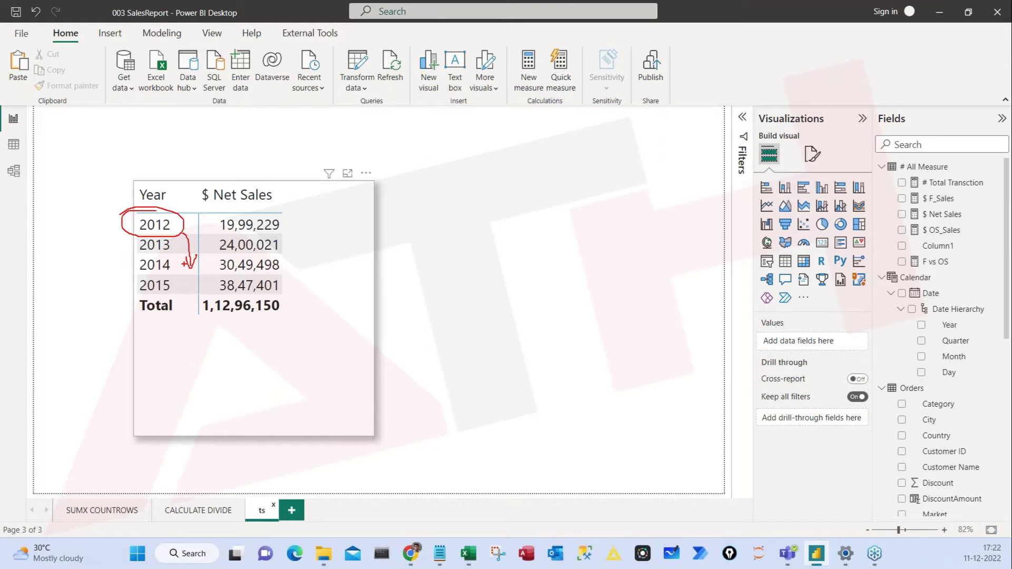
key("Escape")
left_click(881, 277)
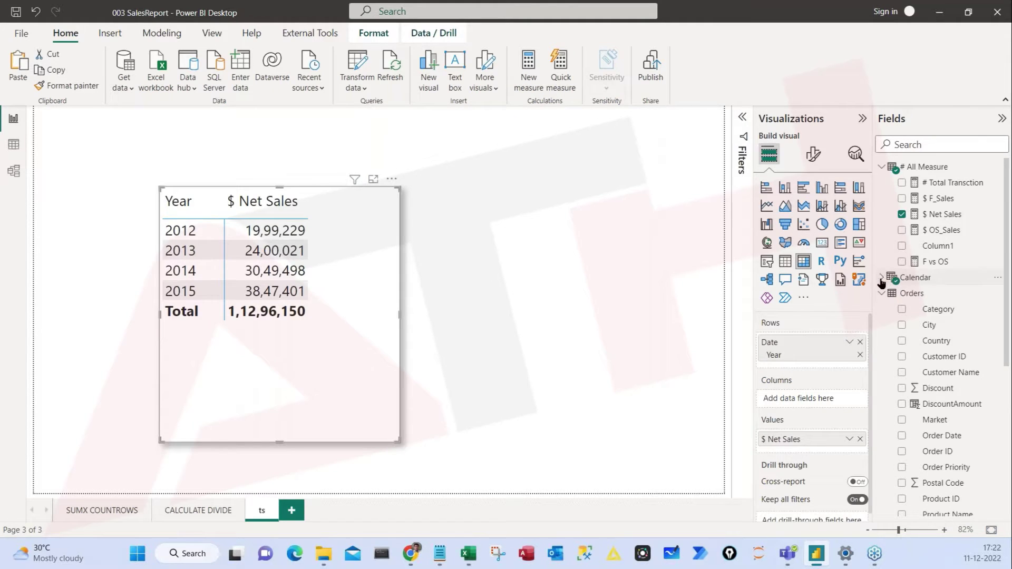
left_click(880, 278)
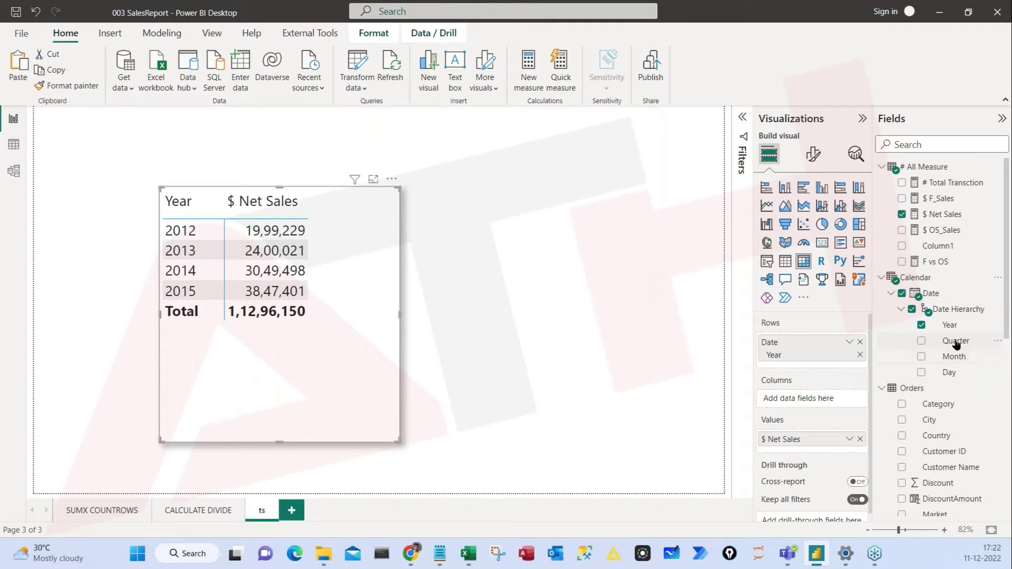
left_click_drag(955, 358, 812, 363)
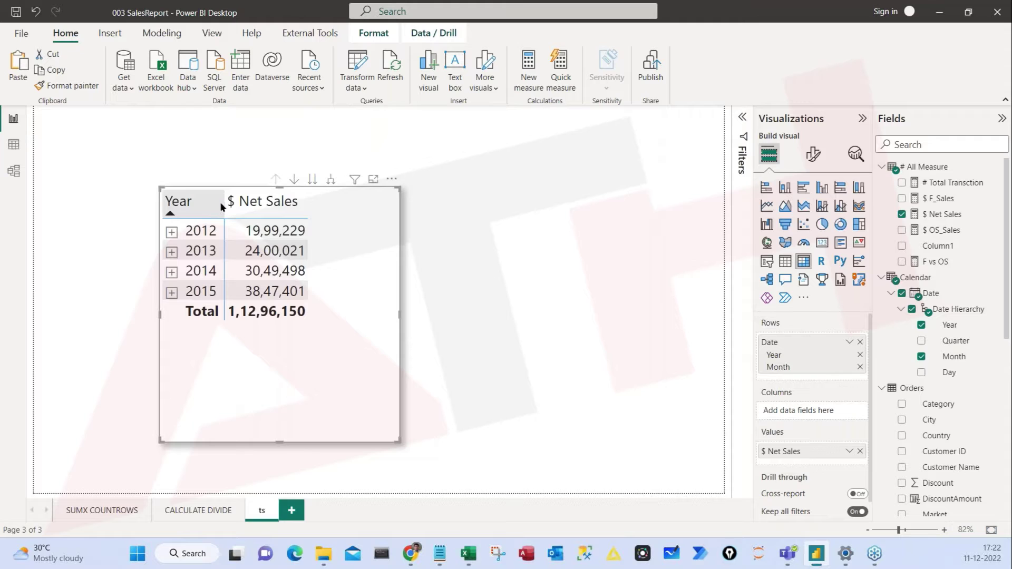
left_click(171, 232)
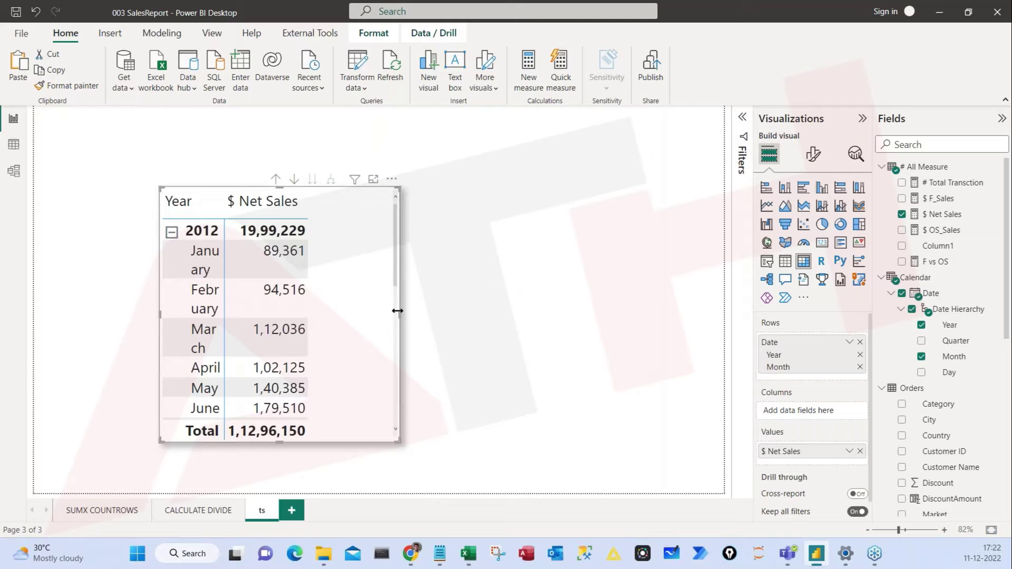
- Sort the matrix by $ Net Sales in ascending order
left_click(431, 311)
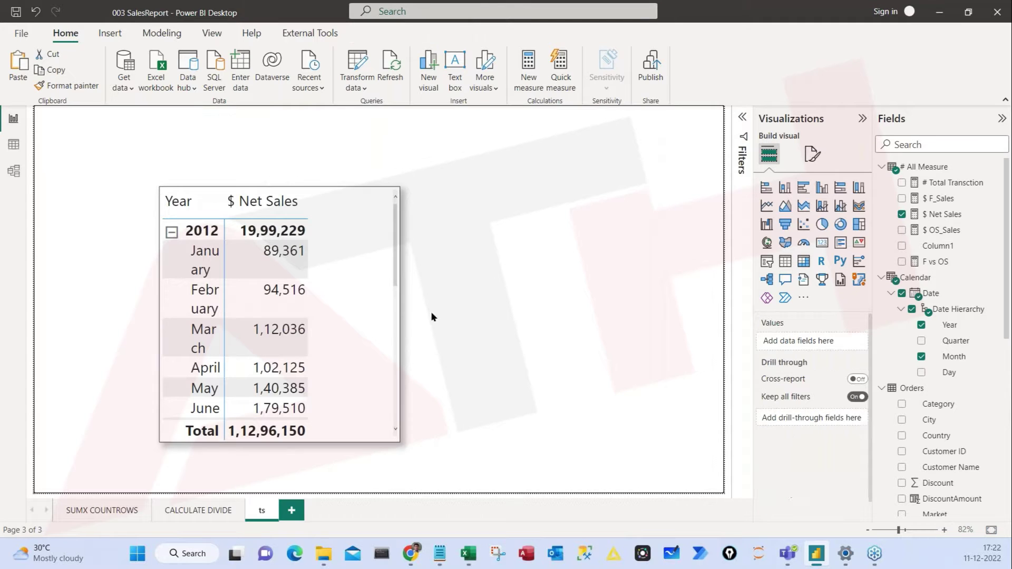
left_click(227, 203)
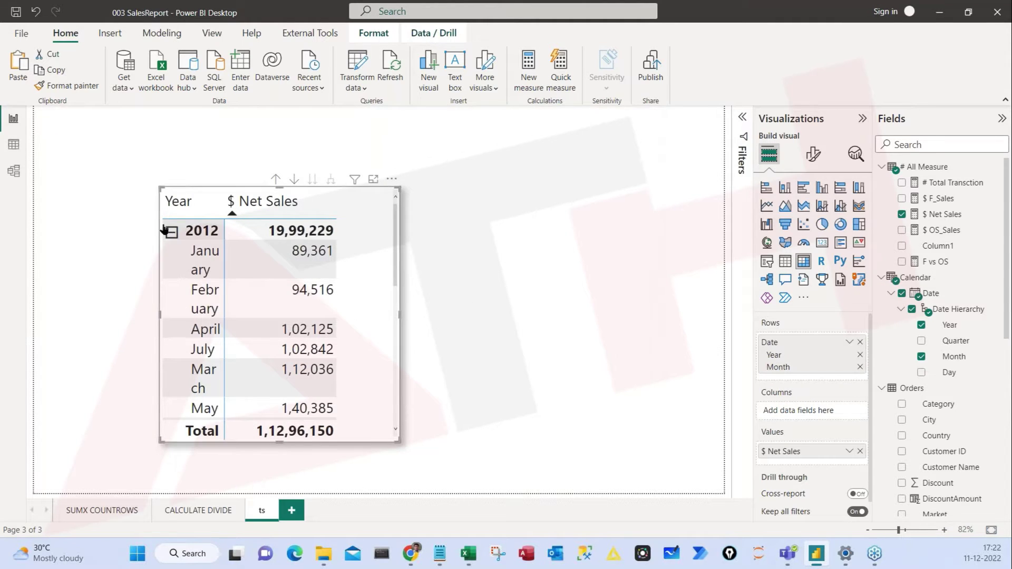
left_click(131, 313)
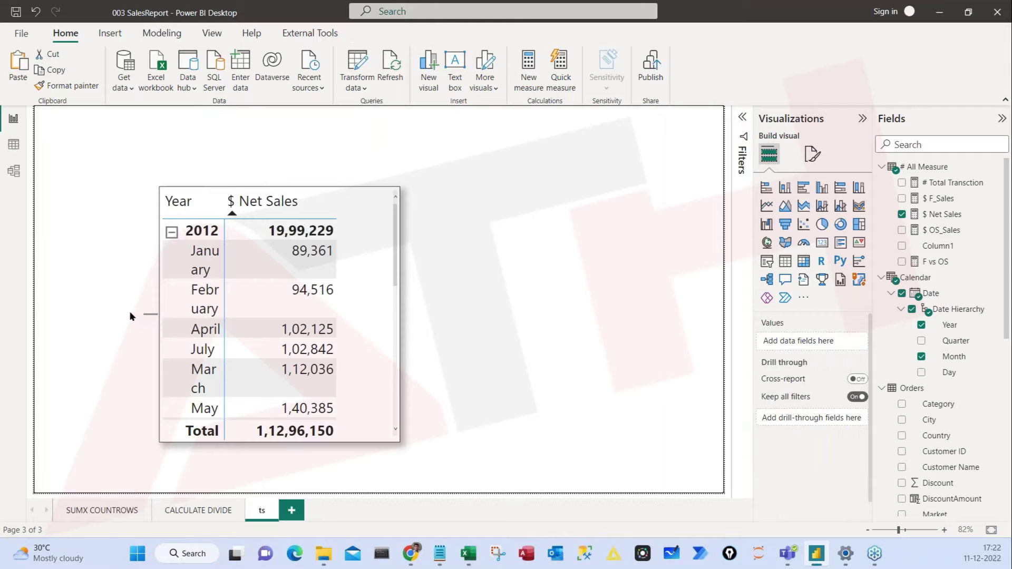
left_click(160, 328)
left_click(205, 315)
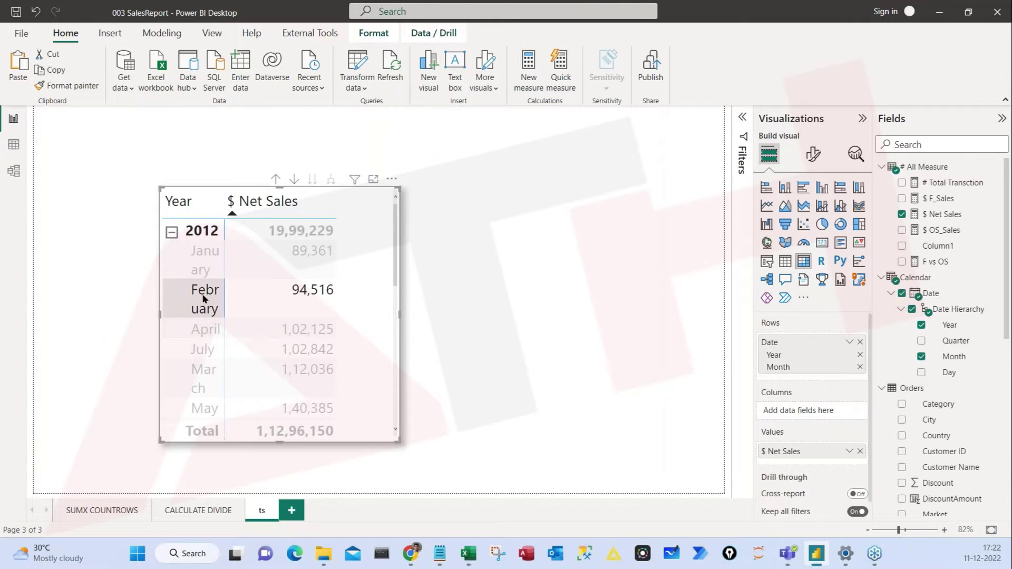
left_click(205, 315)
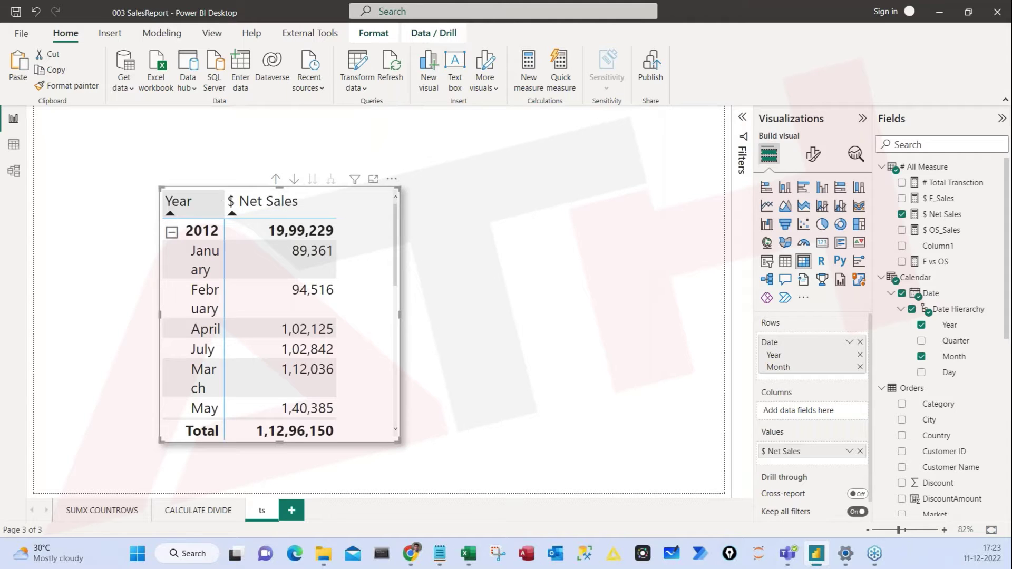
- Widen the Year column and enlarge the matrix so month names and values fit
left_click_drag(224, 204, 319, 205)
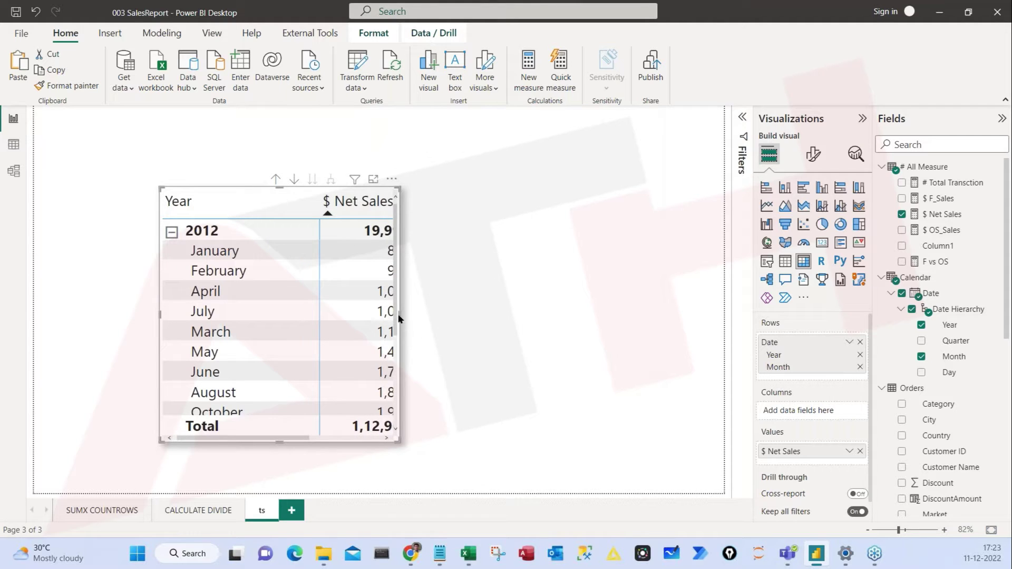
left_click_drag(400, 318, 493, 324)
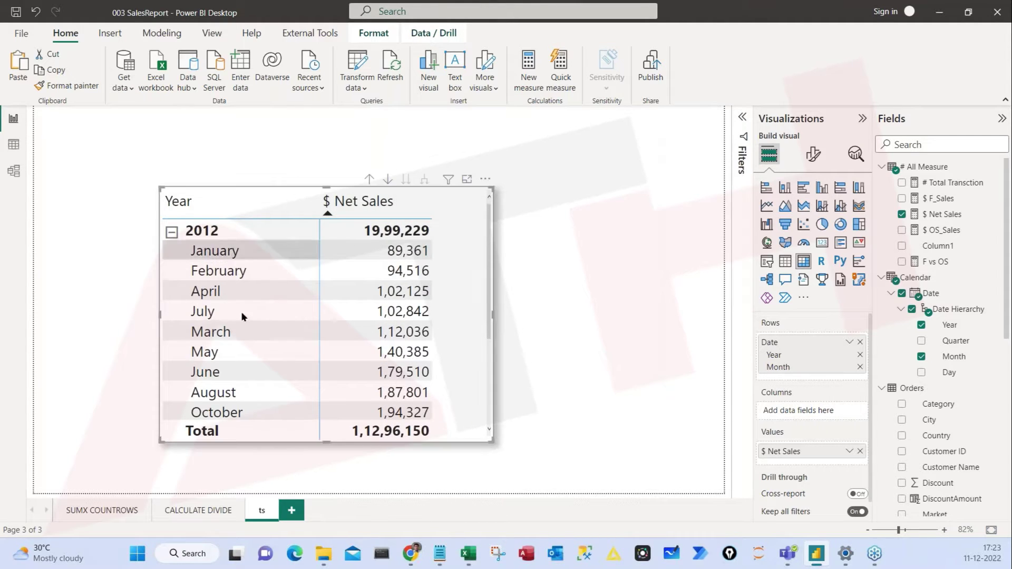
left_click_drag(328, 442, 327, 492)
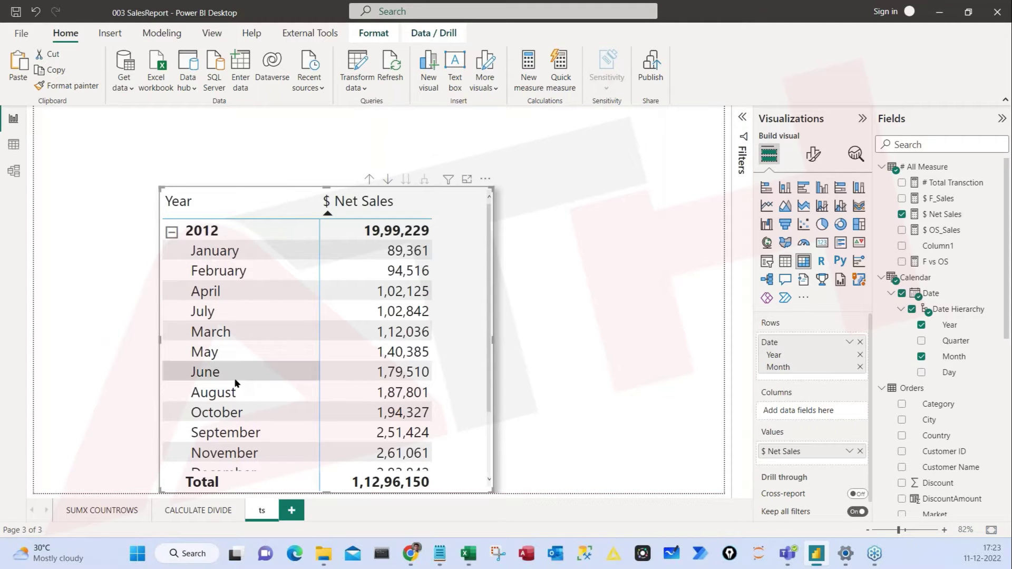
mouse_move(155, 222)
left_mouse_down()
mouse_move(270, 467)
mouse_move(299, 468)
left_mouse_up()
left_click_drag(248, 221, 324, 469)
- Turn off the matrix's Stepped layout so Year and Month sit in separate columns
left_click(813, 154)
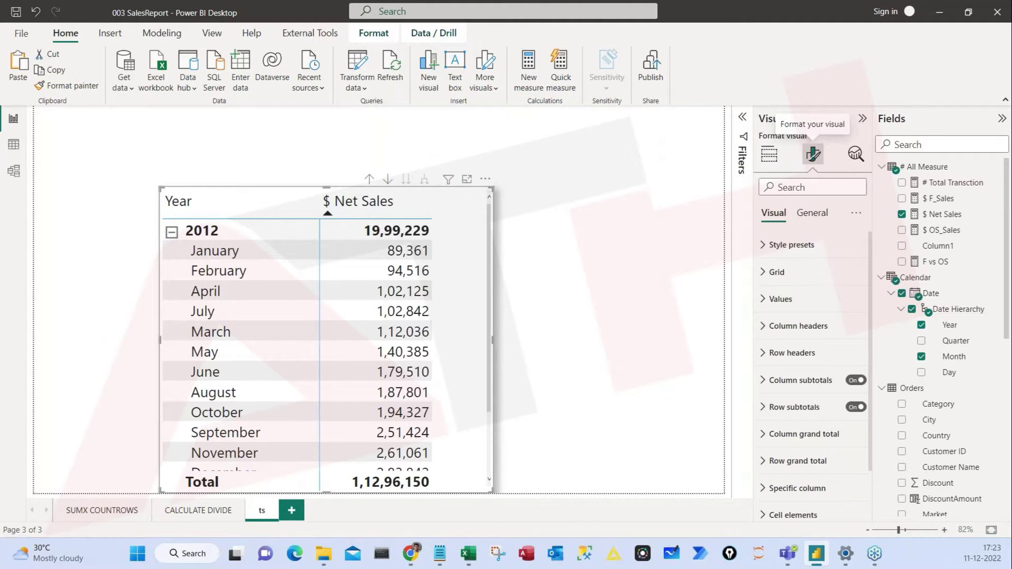
left_click_drag(789, 133, 831, 175)
mouse_move(485, 183)
left_mouse_down()
mouse_move(504, 216)
mouse_move(477, 180)
left_mouse_up()
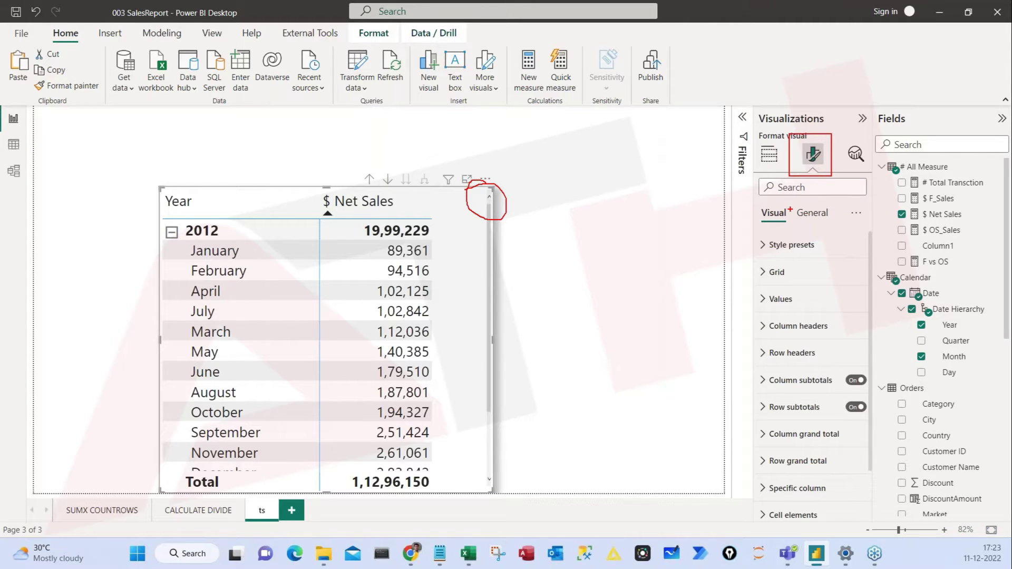
key("Escape")
type("s")
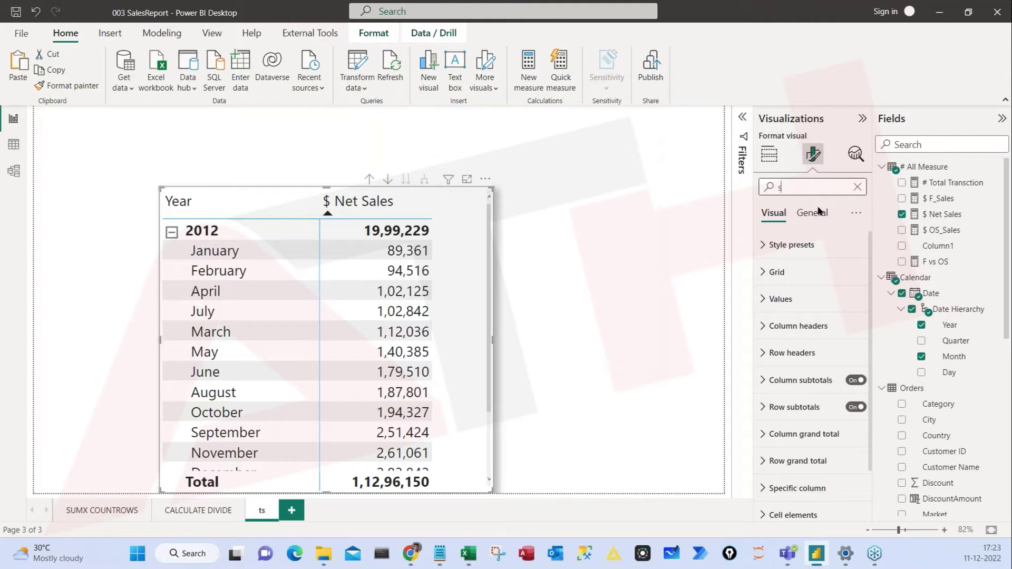
type("tep")
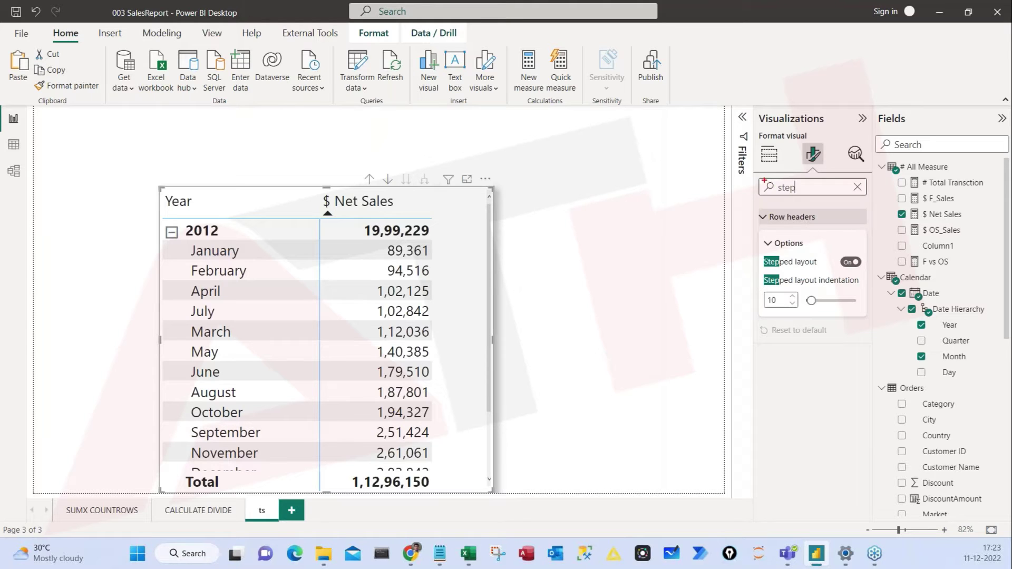
mouse_move(555, 297)
left_mouse_down()
mouse_move(597, 308)
mouse_move(594, 265)
mouse_move(625, 256)
mouse_move(621, 226)
mouse_move(668, 207)
mouse_move(702, 176)
left_mouse_up()
left_click_drag(555, 298, 670, 157)
mouse_move(857, 253)
left_mouse_down()
mouse_move(833, 264)
mouse_move(861, 252)
mouse_move(840, 246)
left_mouse_up()
key("Escape")
left_click(857, 186)
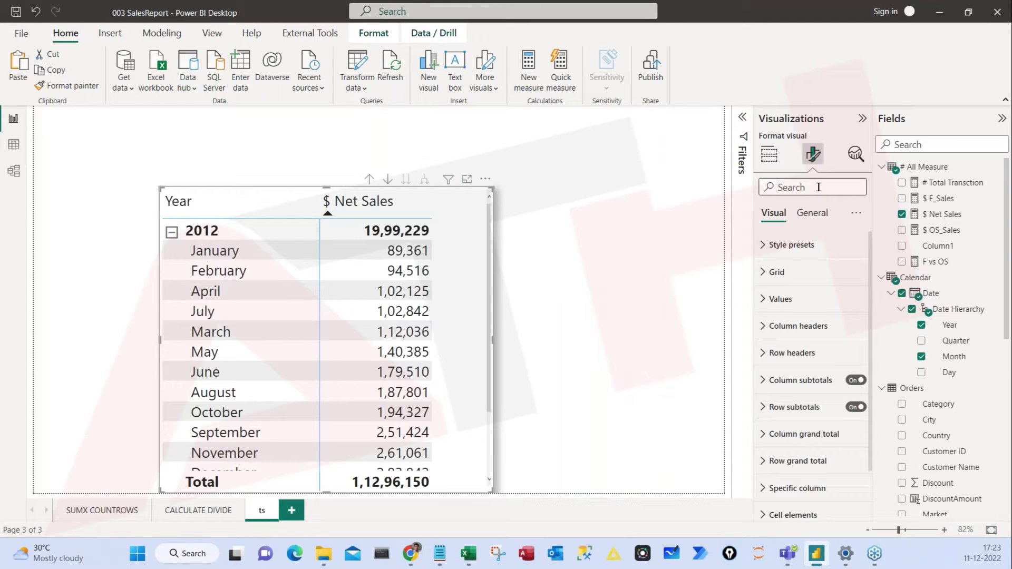
type("step")
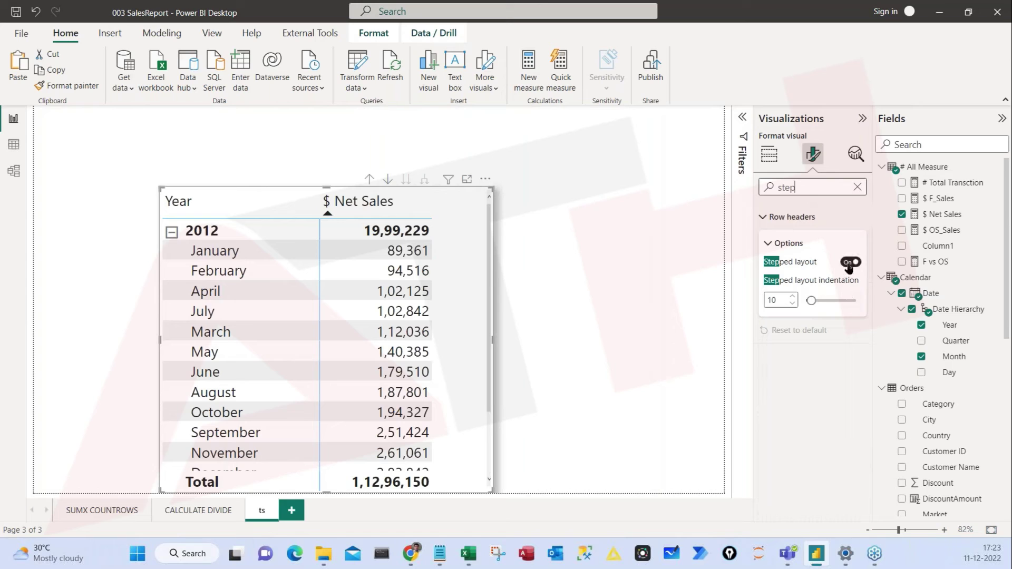
left_click(848, 264)
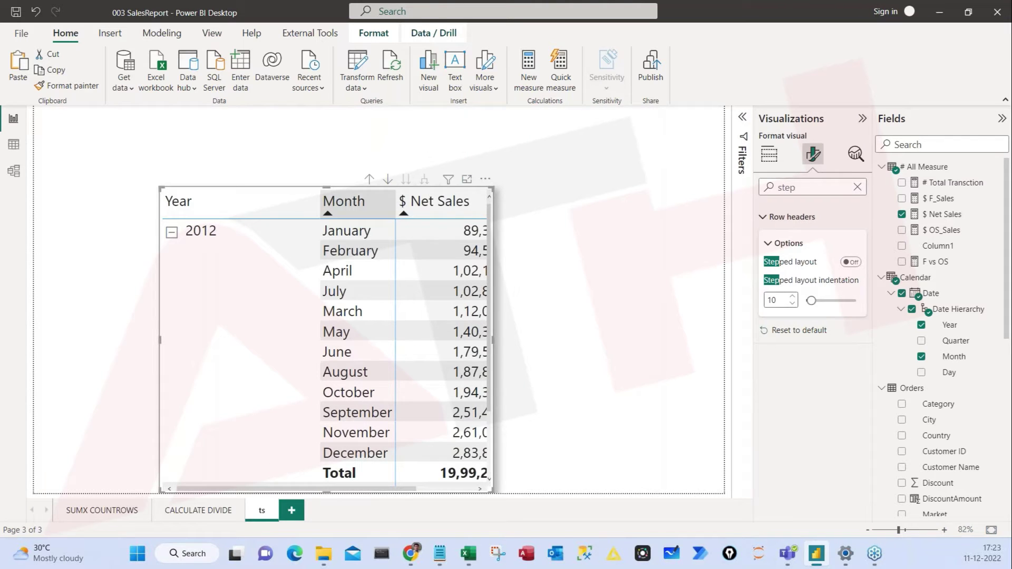
- Narrow the Year column and check the 2013 and 2014 monthly breakdowns, ending with 2012 expanded
left_click_drag(288, 197, 233, 199)
left_click(170, 235)
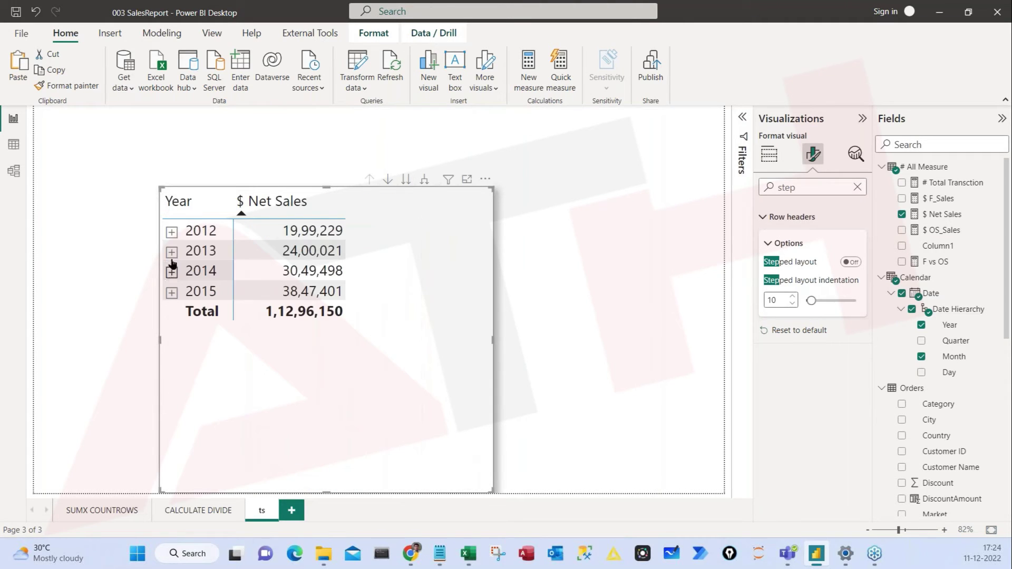
left_click(171, 253)
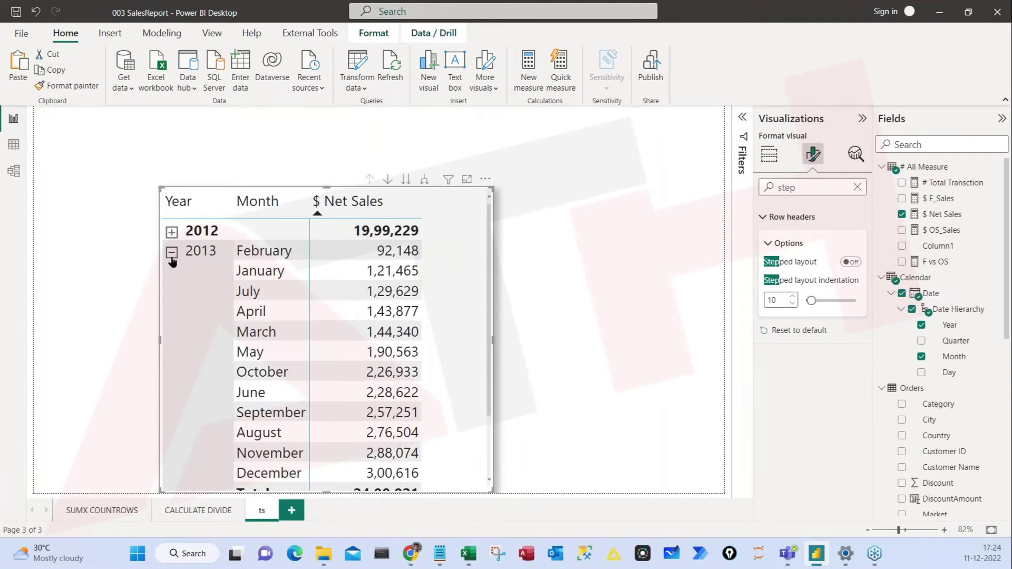
left_click(171, 253)
left_click(172, 273)
left_click(172, 273)
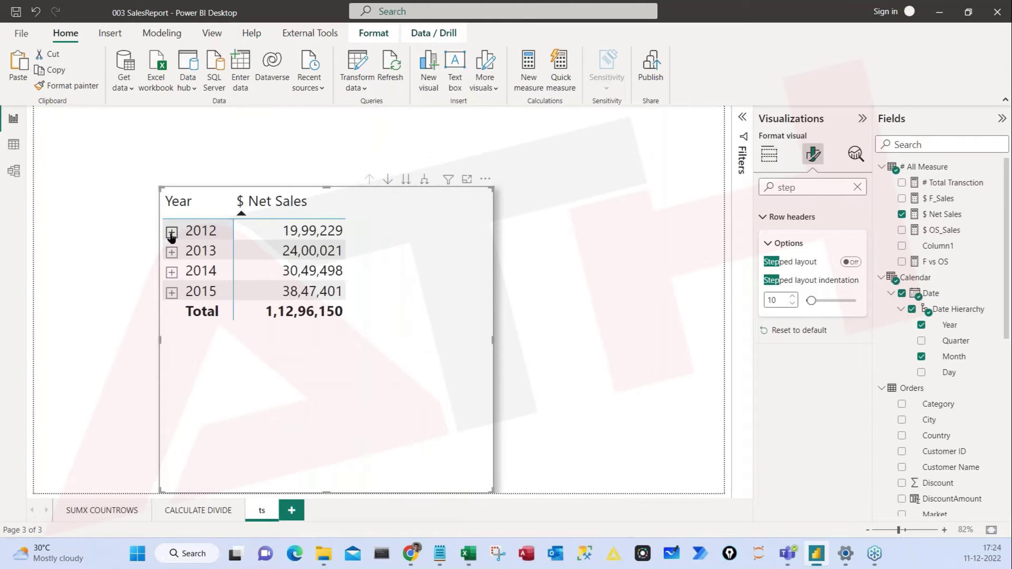
left_click(172, 231)
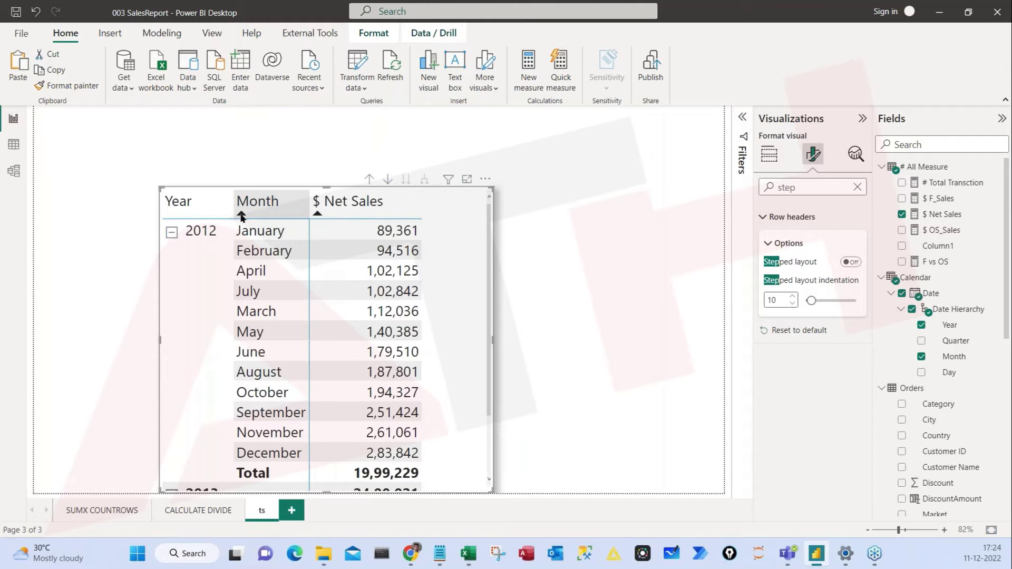
- Sort by Month so 2012 lists January to December, and enlarge the matrix upward
left_click(242, 211)
left_click(171, 233)
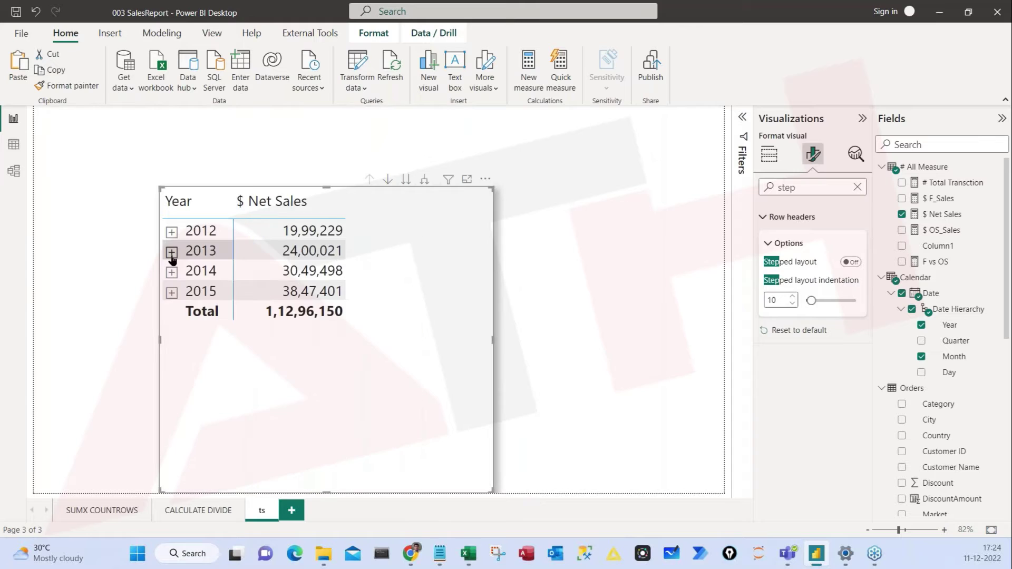
left_click(172, 253)
left_click(172, 251)
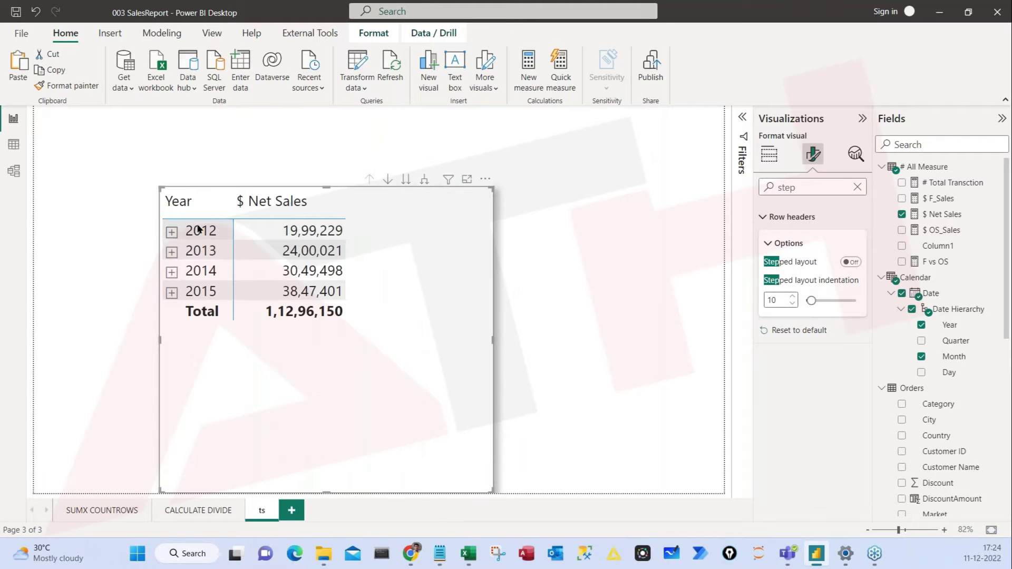
left_click(171, 232)
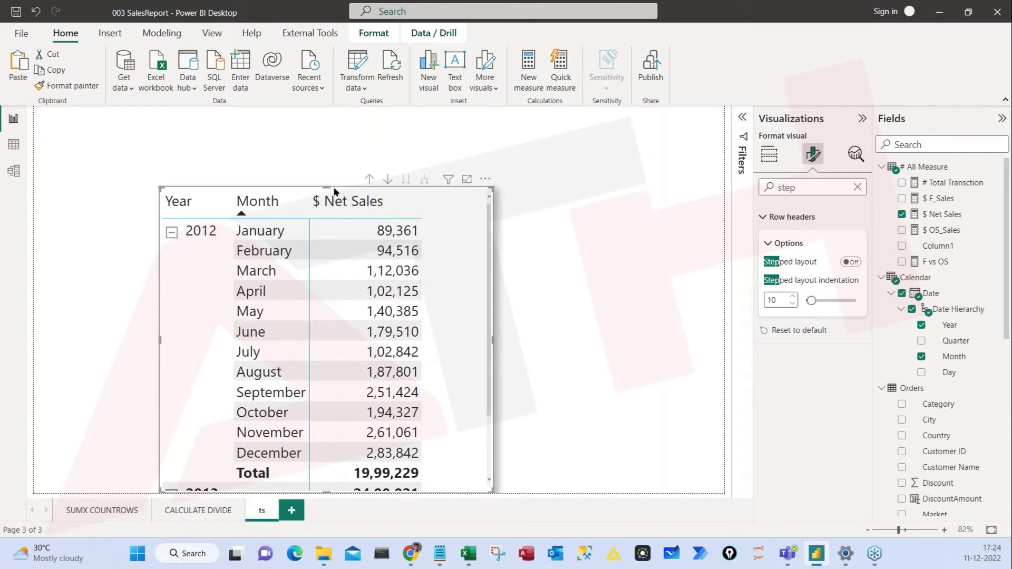
left_click_drag(330, 185, 337, 143)
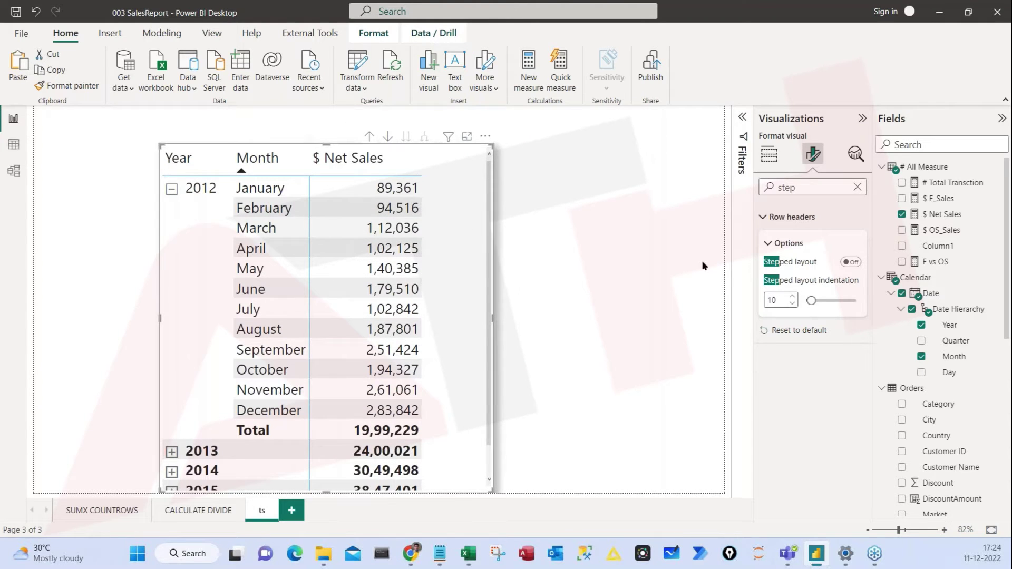
left_click(769, 154)
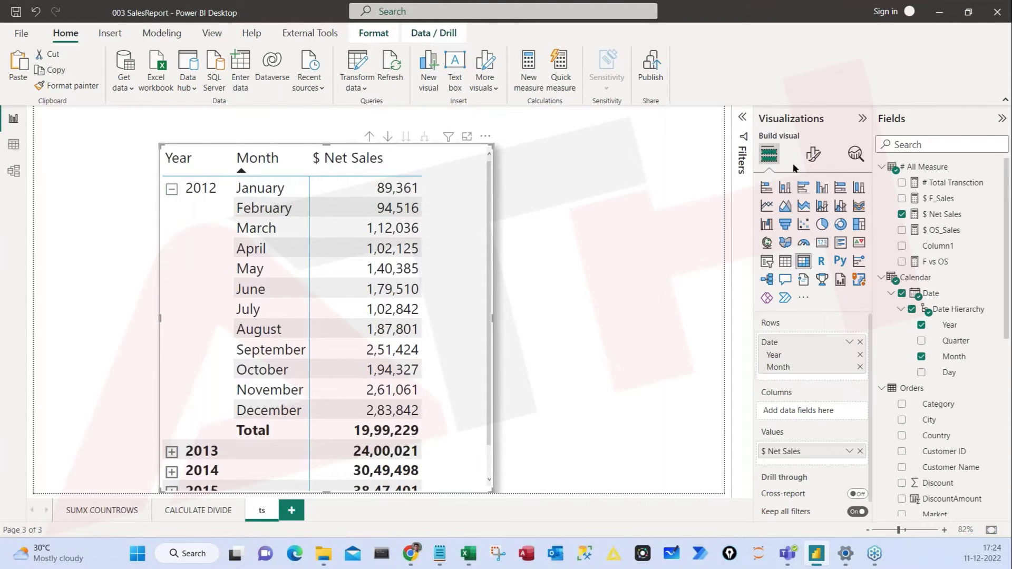
- Lower the matrix's global font size to 15 and narrow the $ Net Sales column
left_click(813, 154)
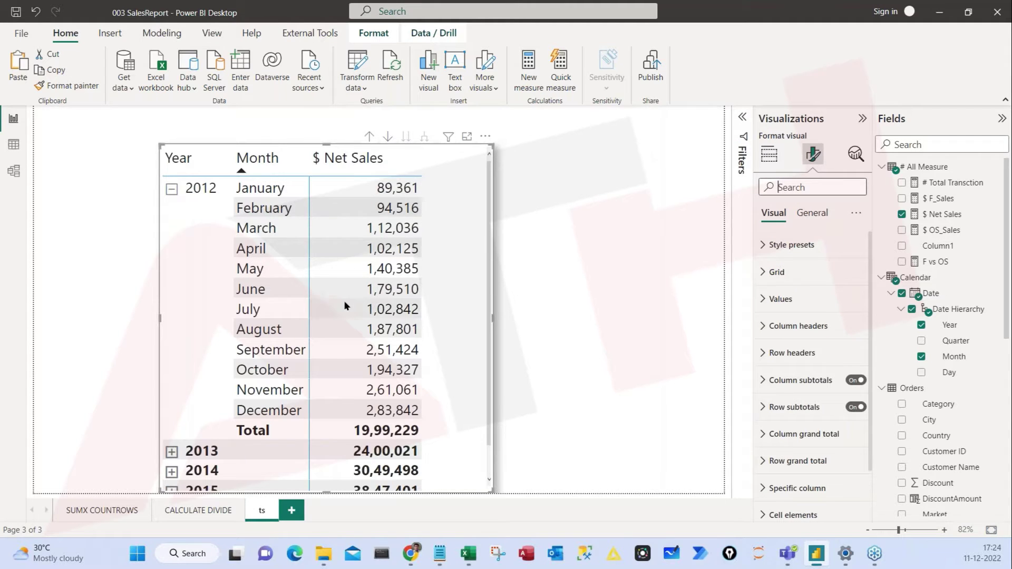
mouse_move(345, 306)
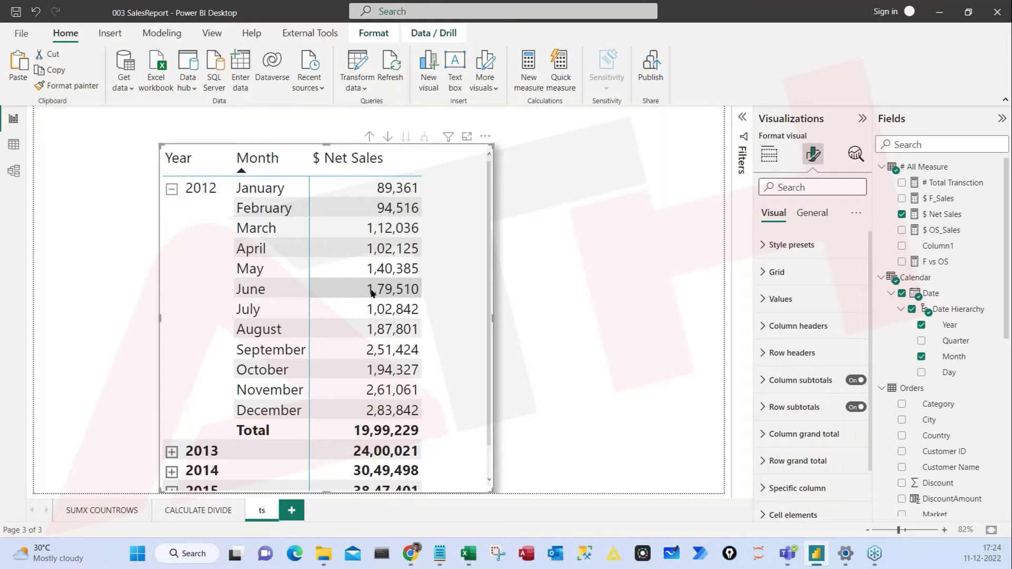
mouse_move(372, 293)
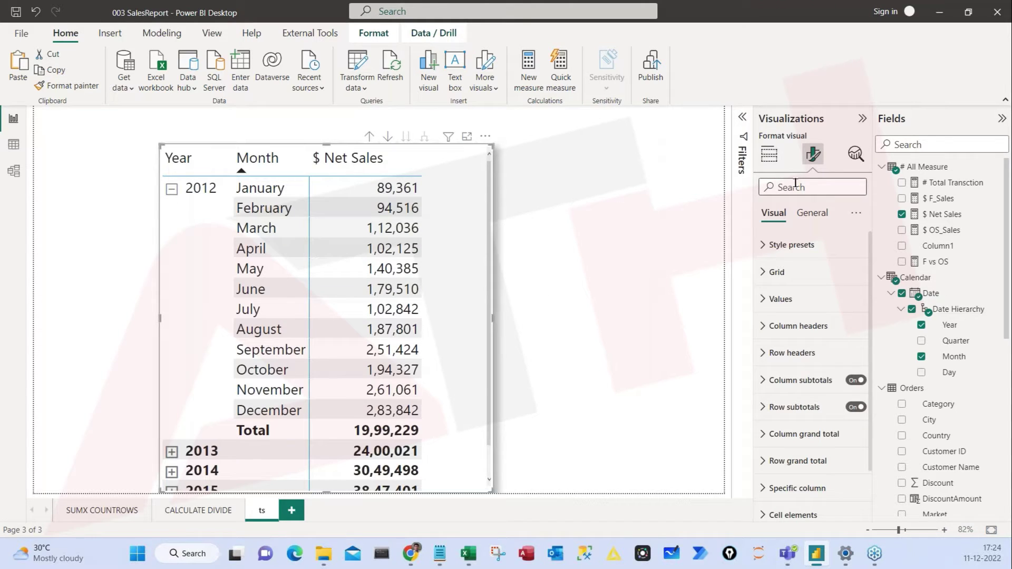
type("gloab")
key("BackSpace")
key("BackSpace")
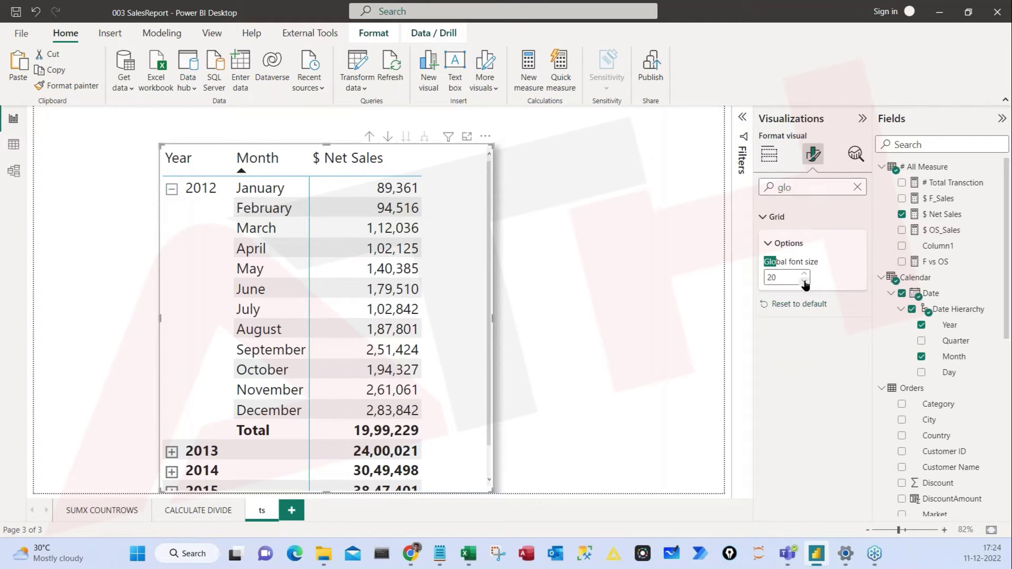
left_click(804, 283)
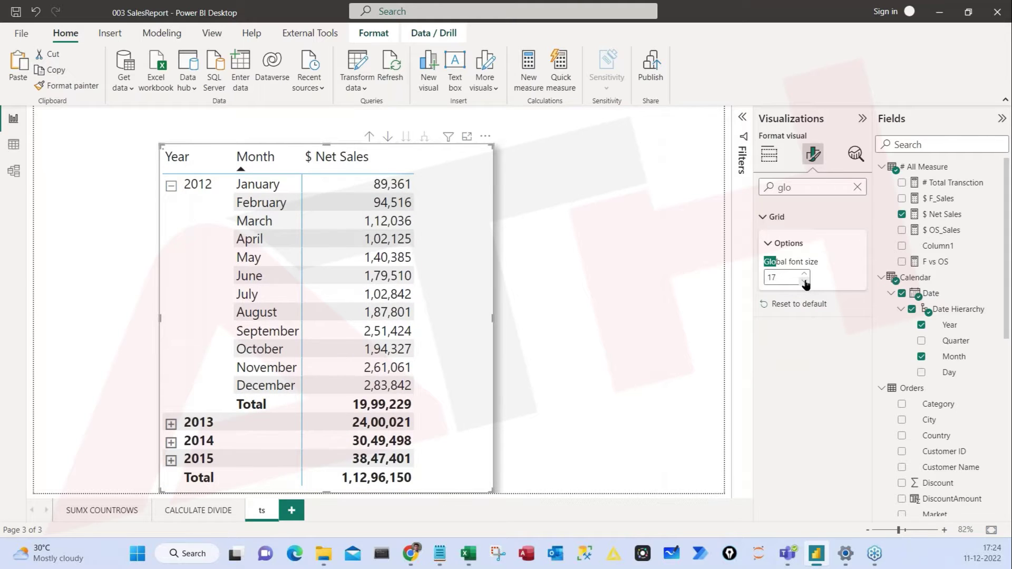
left_click(804, 283)
left_click(804, 283)
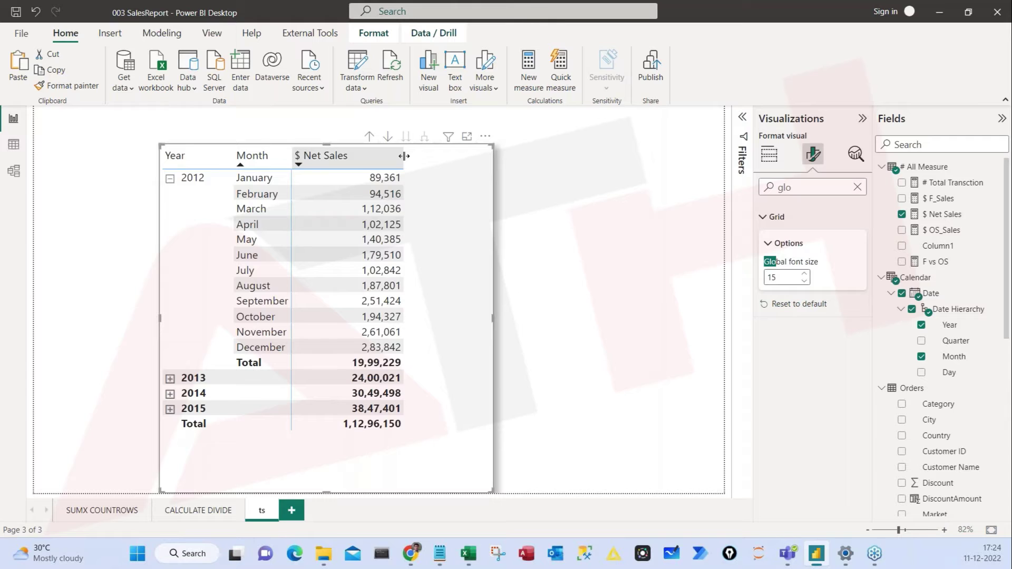
left_click_drag(404, 155, 382, 156)
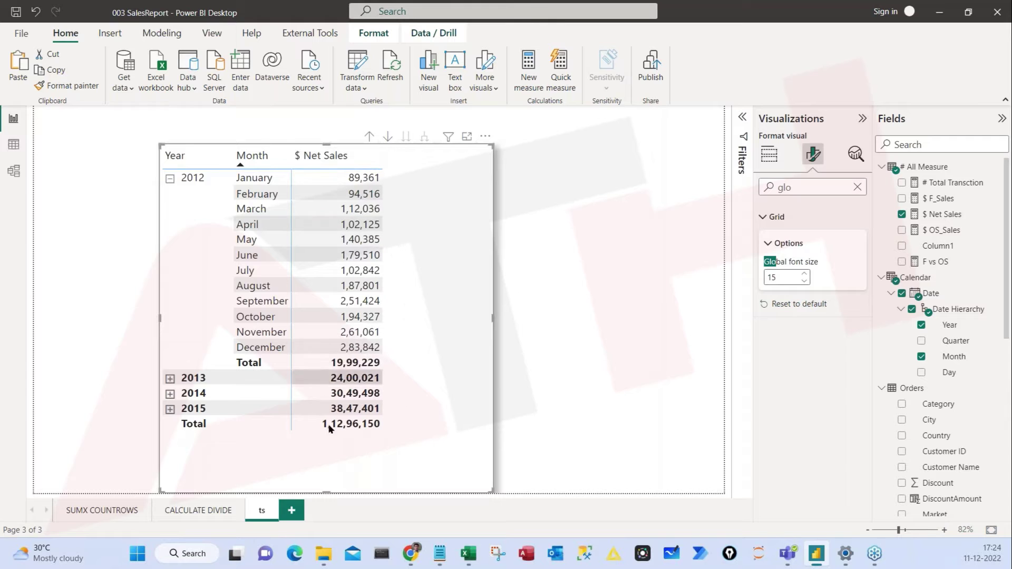
- Back on the ts page, select the matrix and expand 2013 into its monthly rows
left_click(198, 510)
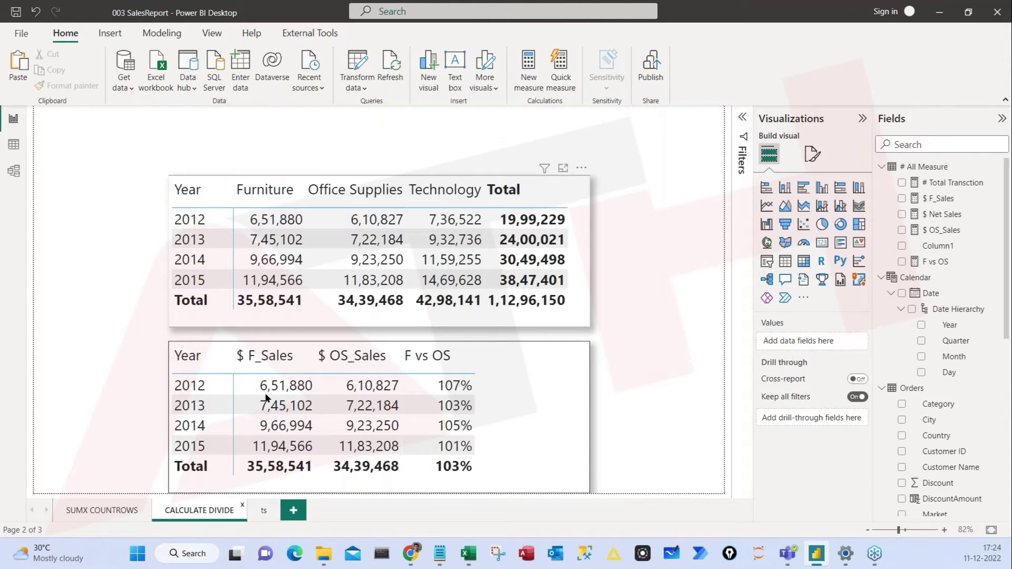
left_click(263, 510)
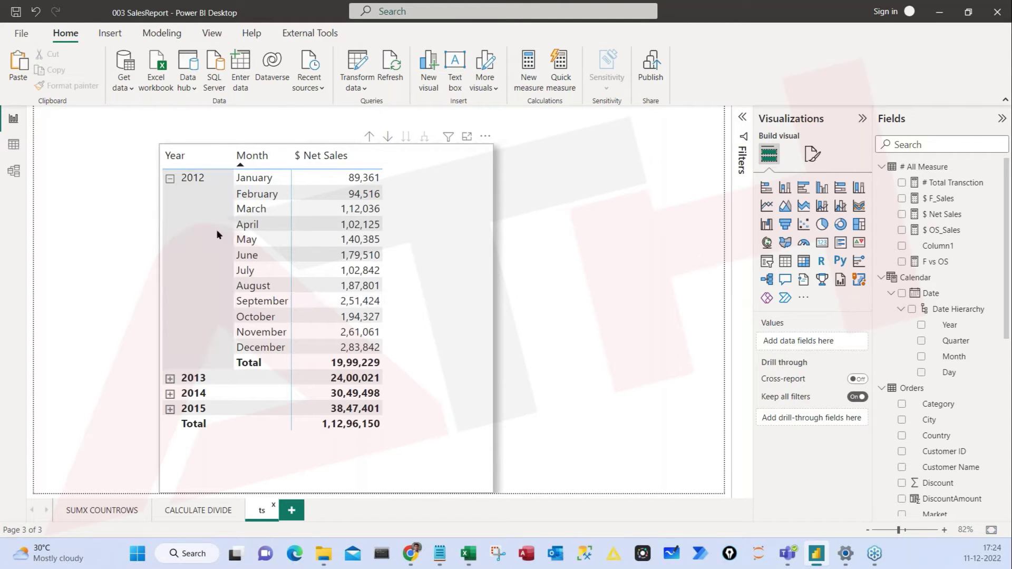
left_click(435, 384)
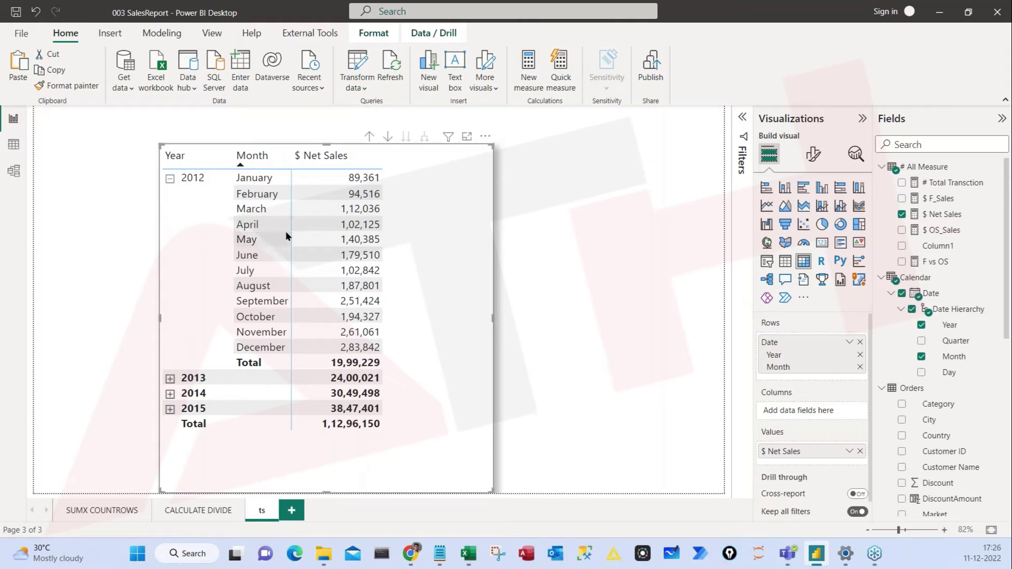
mouse_move(226, 161)
left_mouse_down()
mouse_move(256, 169)
mouse_move(213, 284)
mouse_move(224, 267)
left_mouse_up()
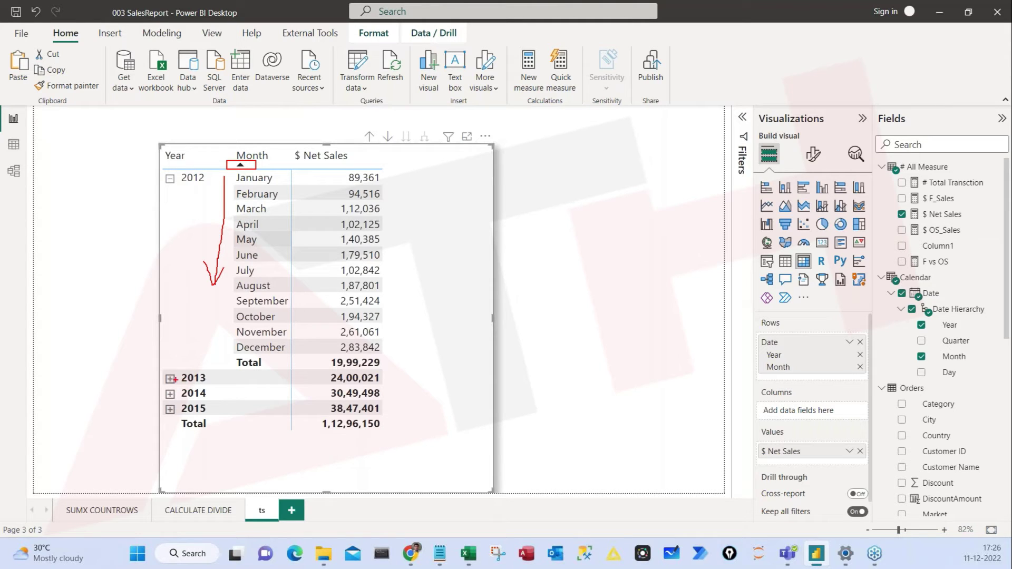
key("Escape")
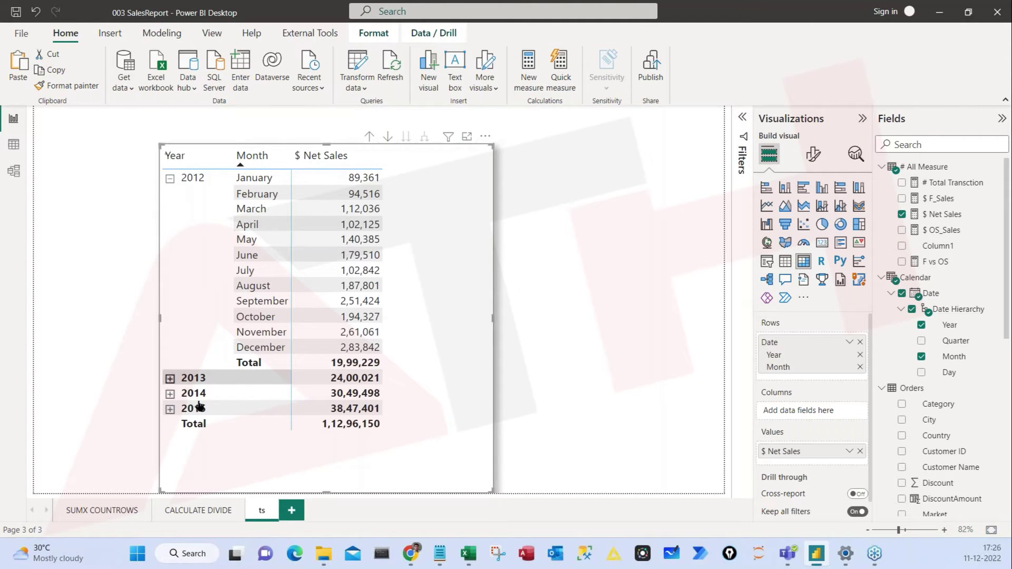
left_click(170, 377)
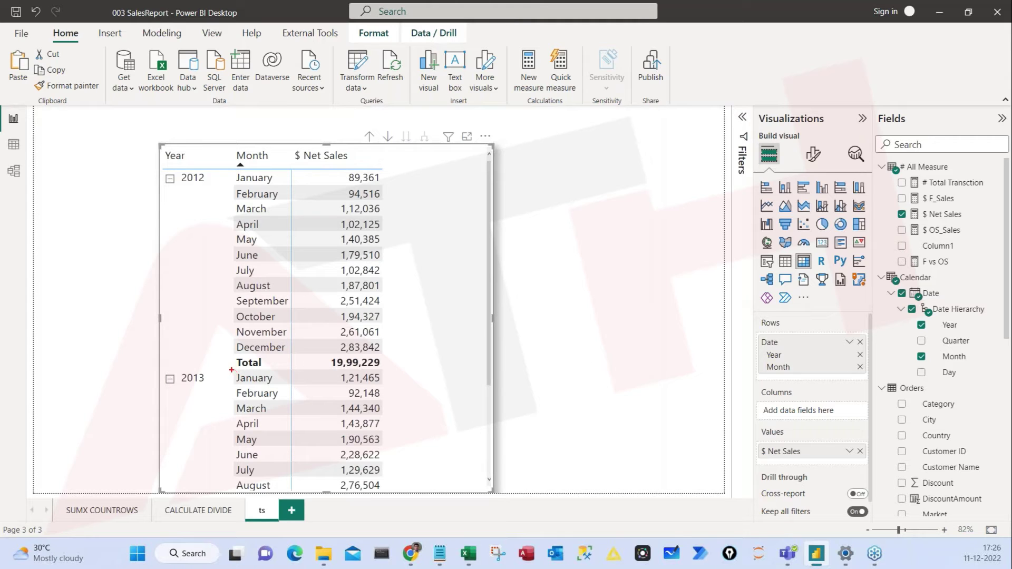
- Mark up the 2012 total and 2013 monthly rows on screen, then clear the annotations
mouse_move(232, 370)
left_mouse_down()
mouse_move(267, 389)
mouse_move(395, 389)
left_mouse_up()
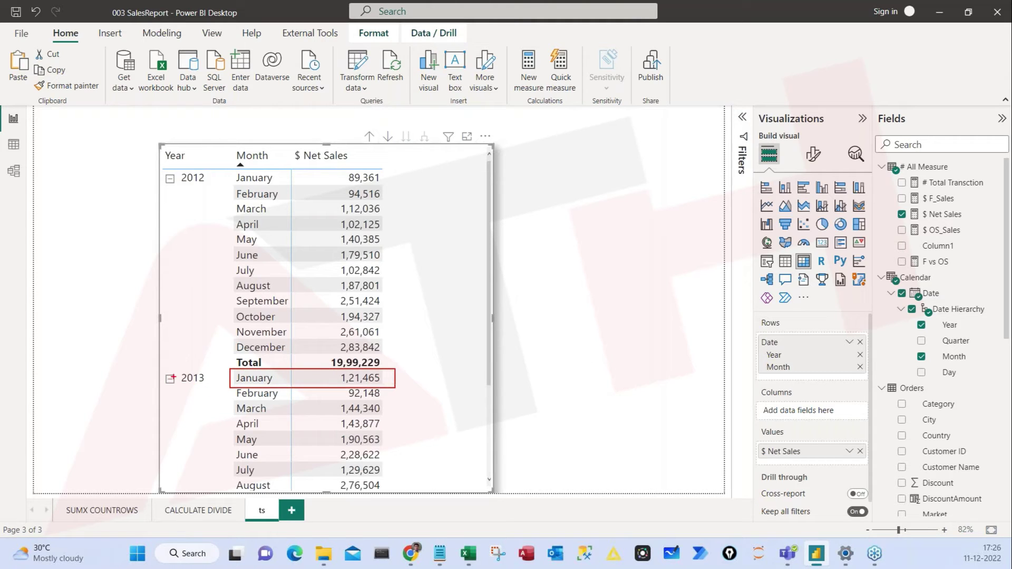
left_click_drag(160, 368, 235, 388)
mouse_move(402, 379)
left_mouse_down()
mouse_move(479, 347)
mouse_move(486, 232)
mouse_move(441, 173)
mouse_move(395, 165)
mouse_move(416, 192)
mouse_move(459, 297)
mouse_move(441, 346)
mouse_move(392, 373)
mouse_move(421, 387)
mouse_move(450, 378)
mouse_move(397, 365)
left_mouse_up()
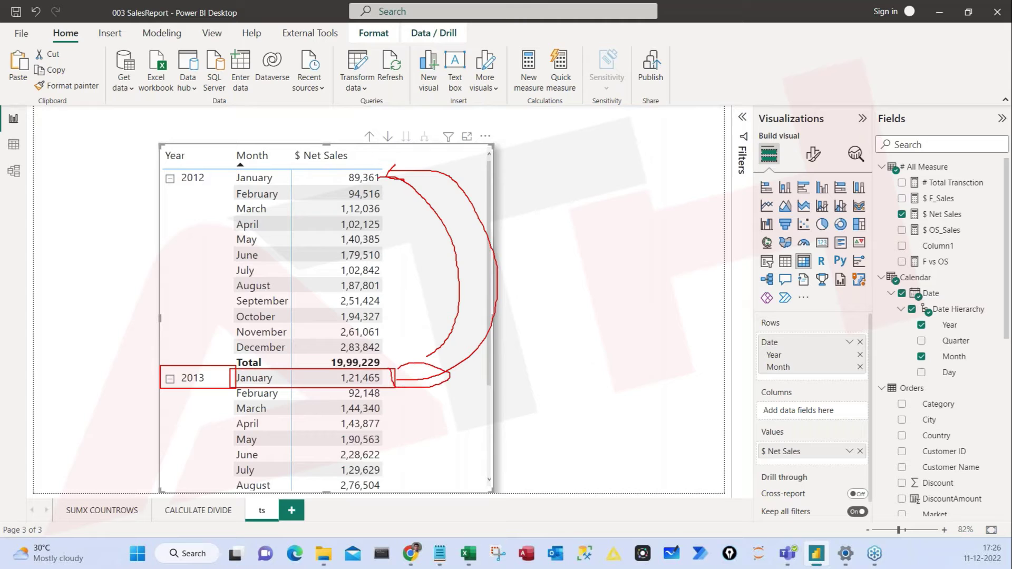
key("e")
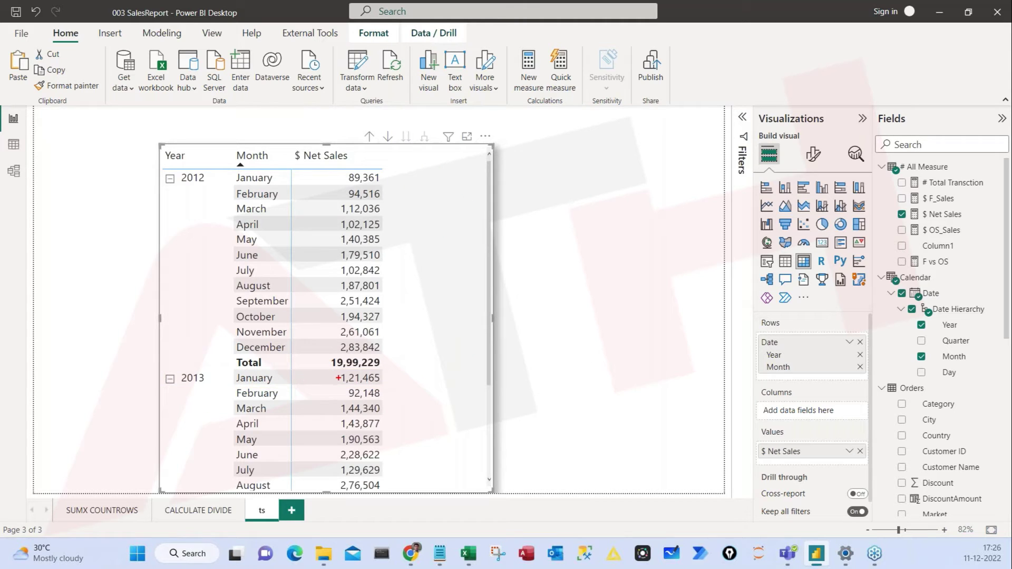
left_click_drag(332, 371, 381, 384)
mouse_move(385, 177)
left_mouse_down()
mouse_move(430, 198)
mouse_move(436, 346)
mouse_move(399, 371)
mouse_move(382, 366)
mouse_move(437, 383)
mouse_move(393, 362)
mouse_move(383, 373)
mouse_move(427, 355)
mouse_move(375, 345)
left_mouse_up()
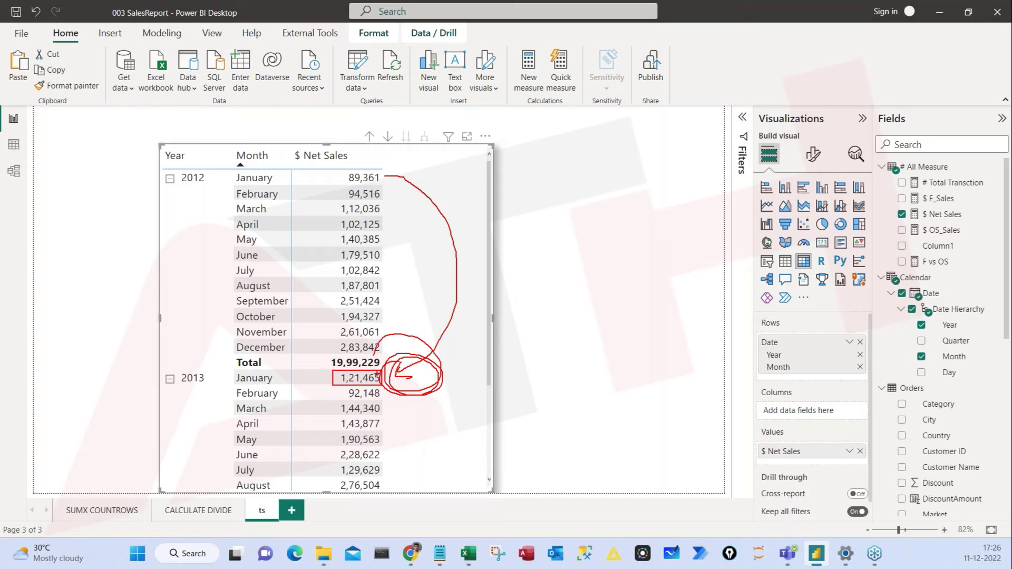
key("Escape")
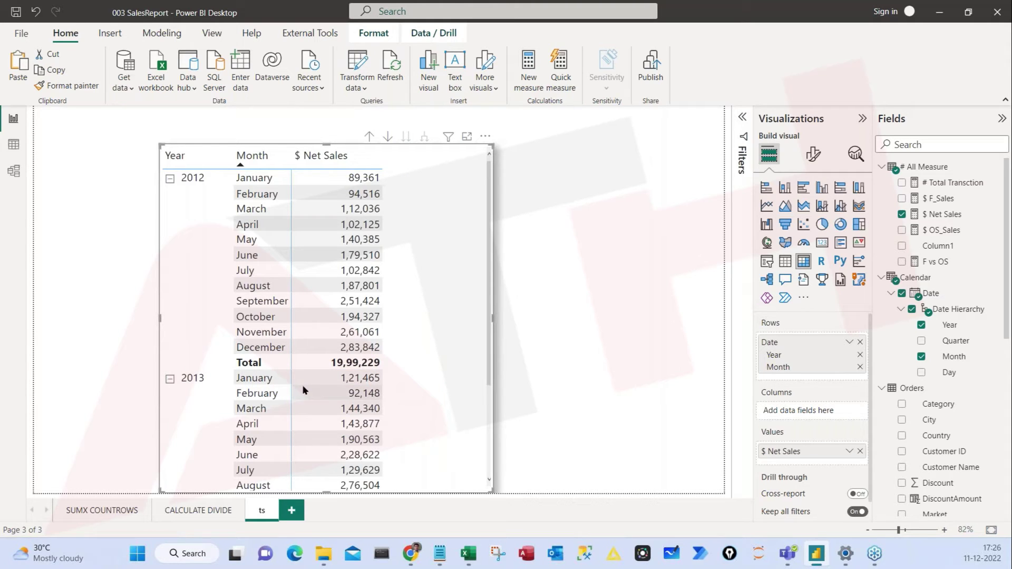
mouse_move(157, 367)
left_mouse_down()
mouse_move(198, 384)
mouse_move(381, 391)
mouse_move(434, 361)
mouse_move(447, 213)
mouse_move(388, 177)
mouse_move(400, 197)
left_mouse_up()
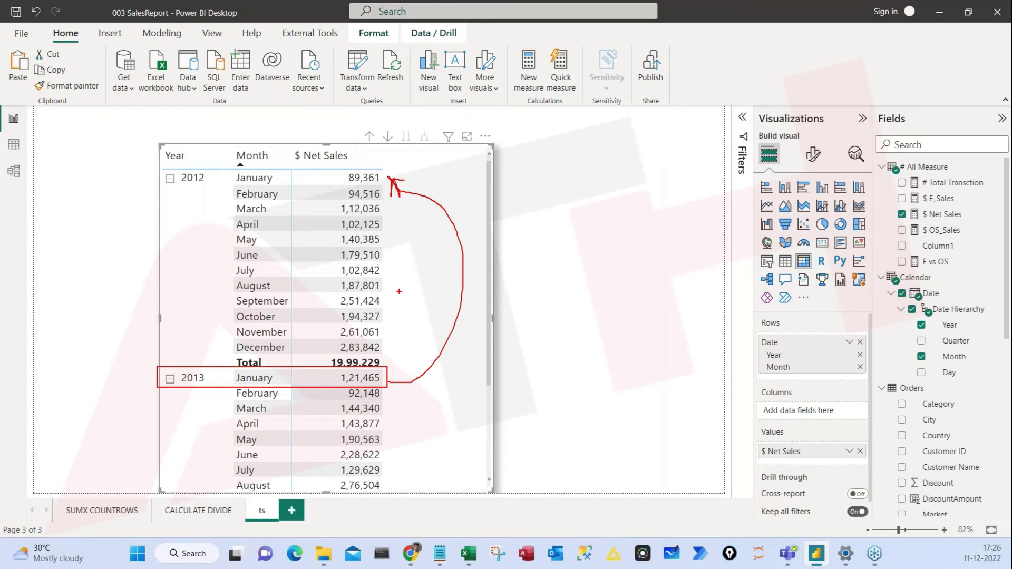
key("Escape")
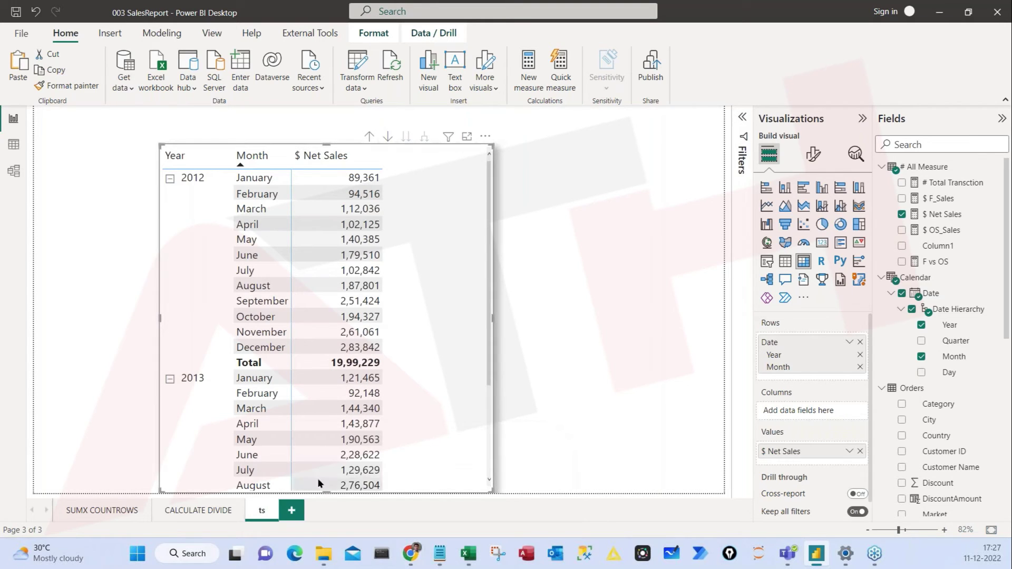
- Rename the ts page to SPLY
double_click(262, 511)
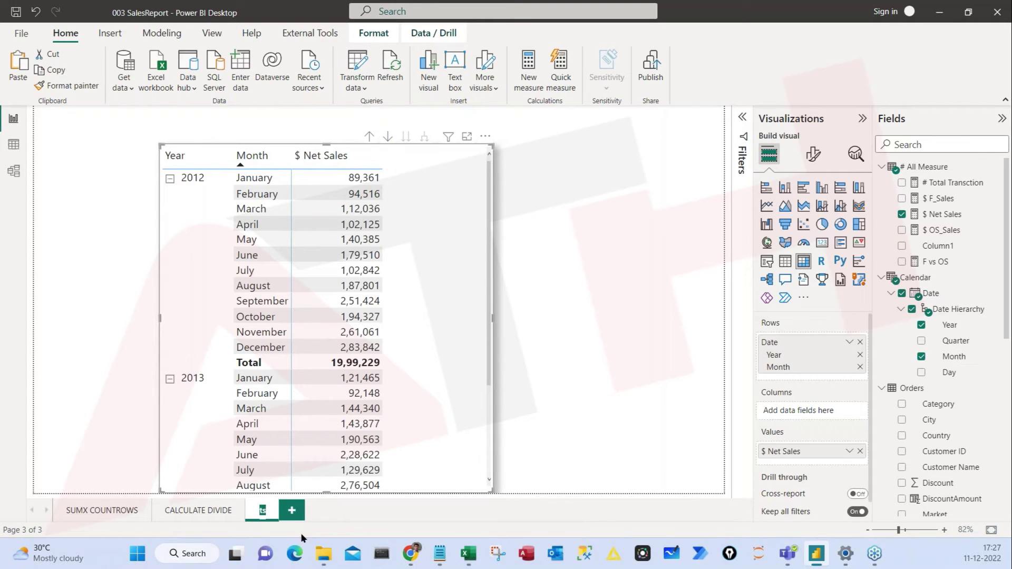
type("Y")
key("Return")
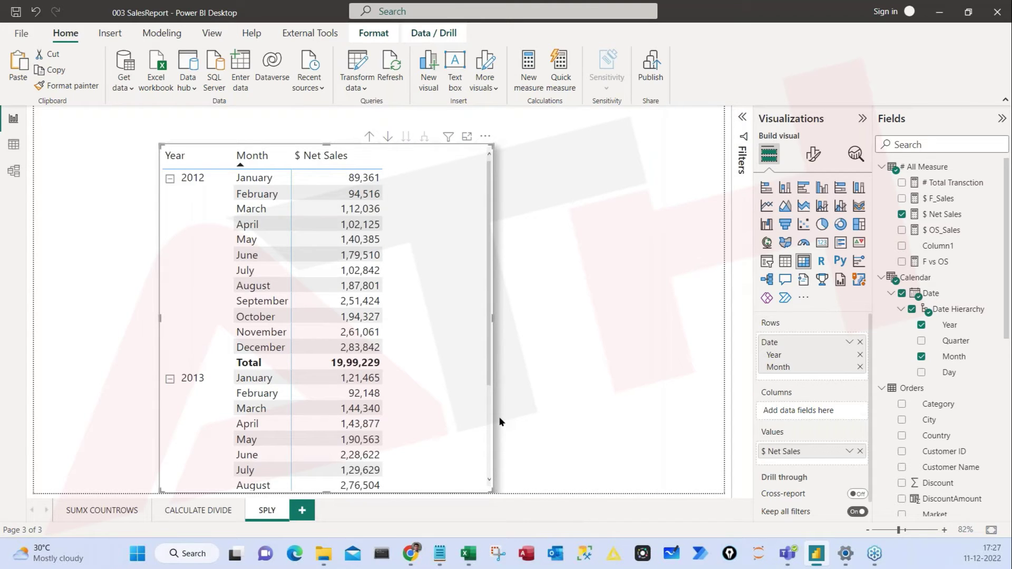
- Create a new measure in the # All Measure table
left_click(963, 169)
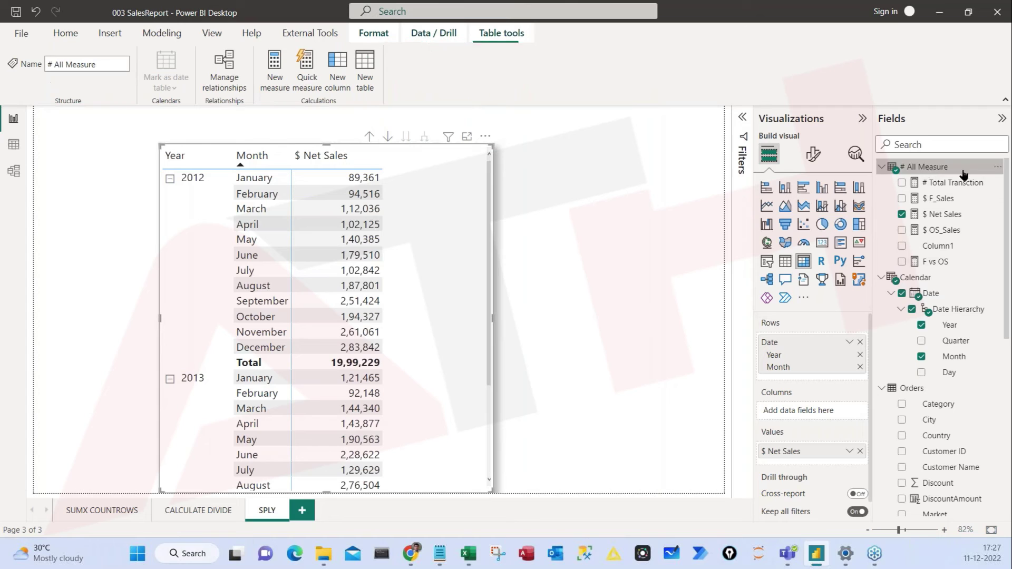
left_click(999, 169)
left_click(922, 173)
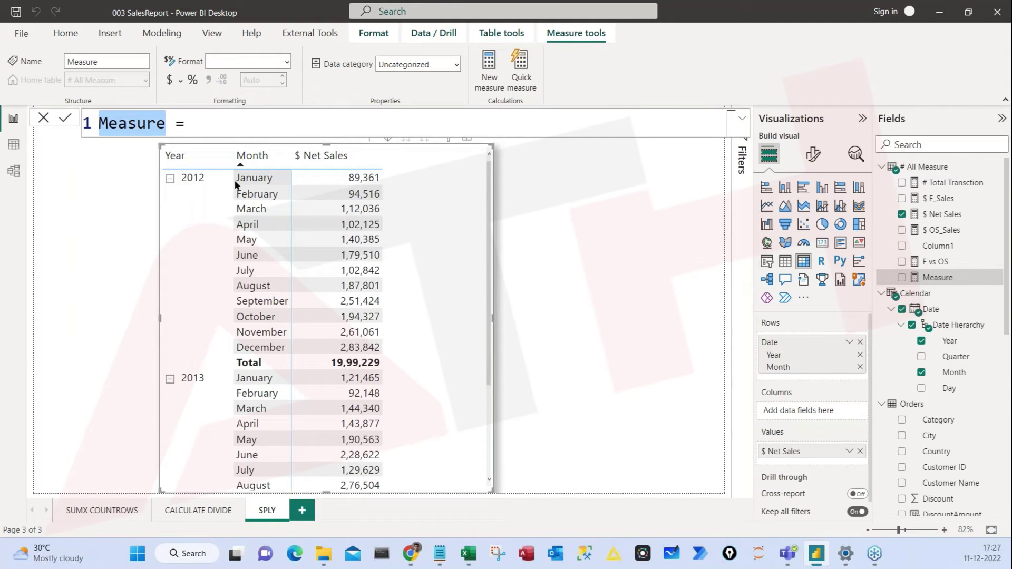
- Start the measure formula as $ SPLY = CALCULATE(
type("$ spl")
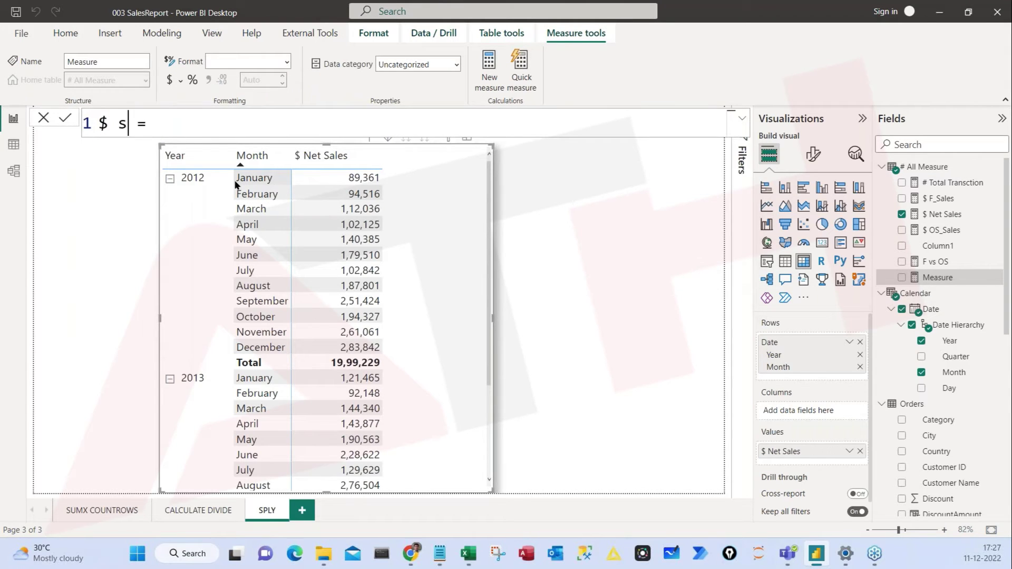
key("BackSpace")
key("BackSpace")
key("BackSpace")
type("SPLY")
key("Right")
key("Right")
key("Right")
type("CALCULATE(")
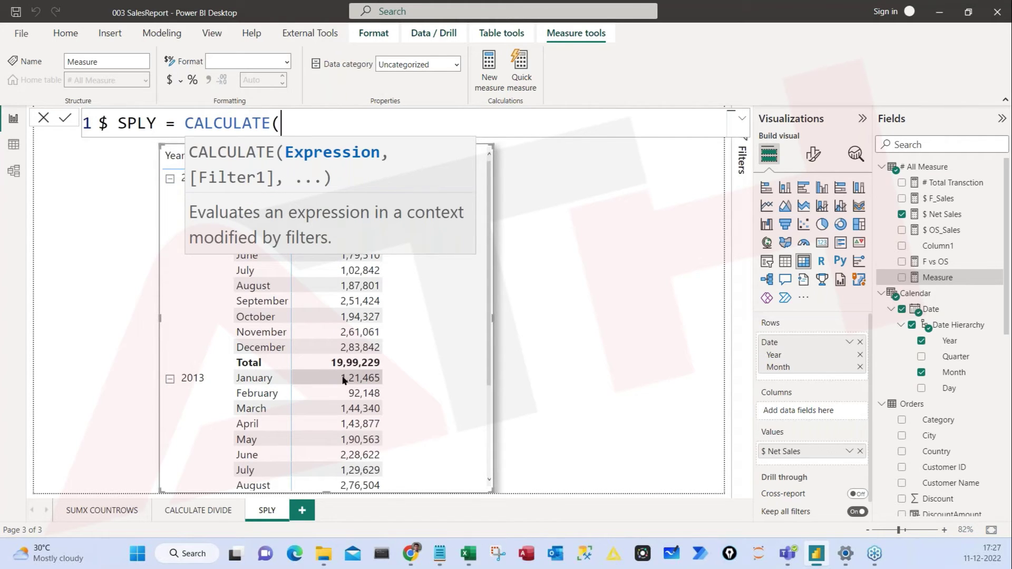
- Add [$ Net Sales] from autocomplete as CALCULATE's first argument, followed by a comma
mouse_move(322, 281)
left_mouse_down()
mouse_move(356, 430)
mouse_move(379, 473)
left_mouse_up()
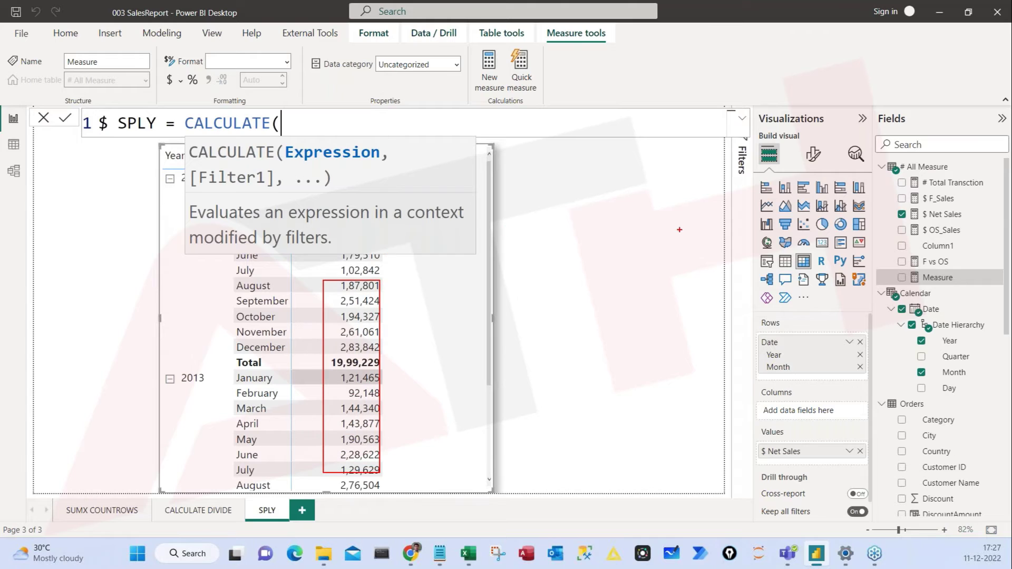
mouse_move(934, 211)
left_mouse_down()
mouse_move(920, 214)
mouse_move(927, 193)
left_mouse_up()
mouse_move(306, 152)
left_mouse_down()
mouse_move(286, 164)
mouse_move(337, 133)
left_mouse_up()
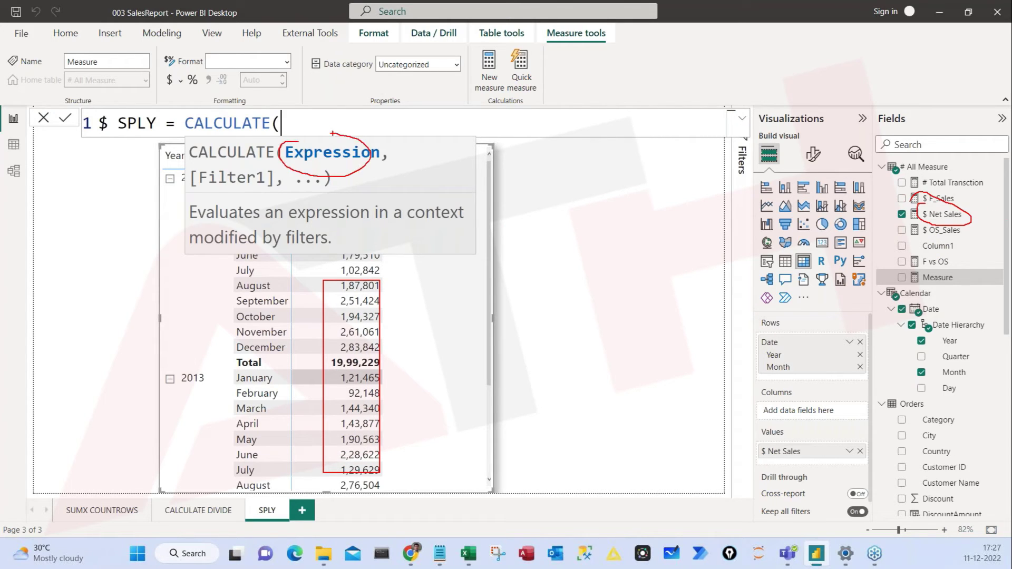
key("Escape")
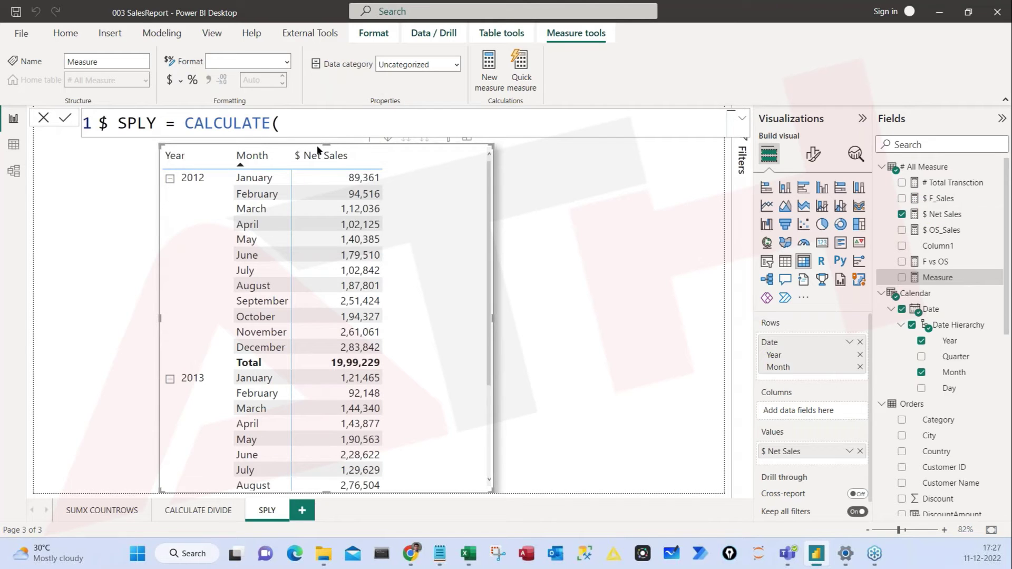
key("BackSpace")
type("[")
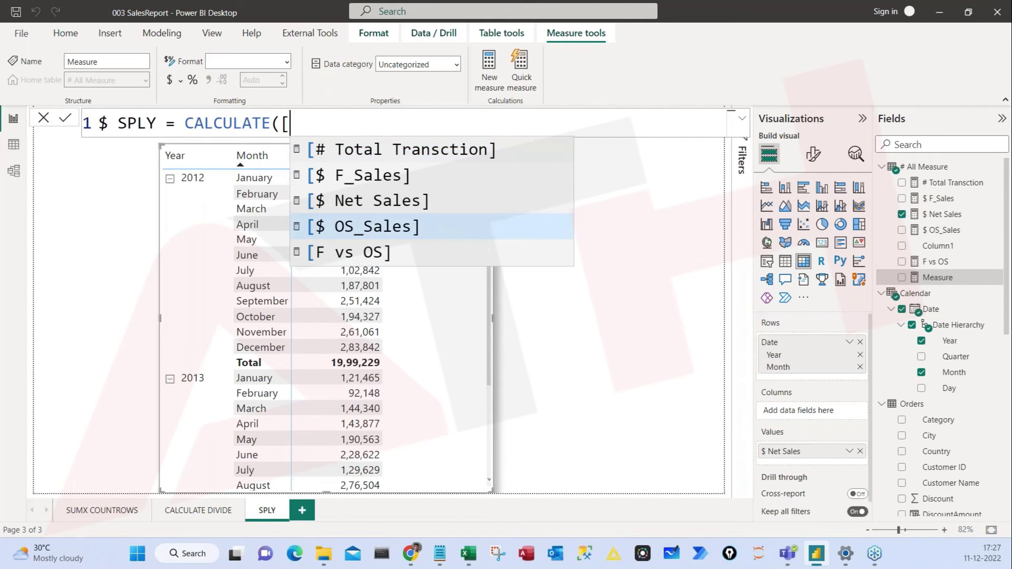
key("Up")
key("Tab")
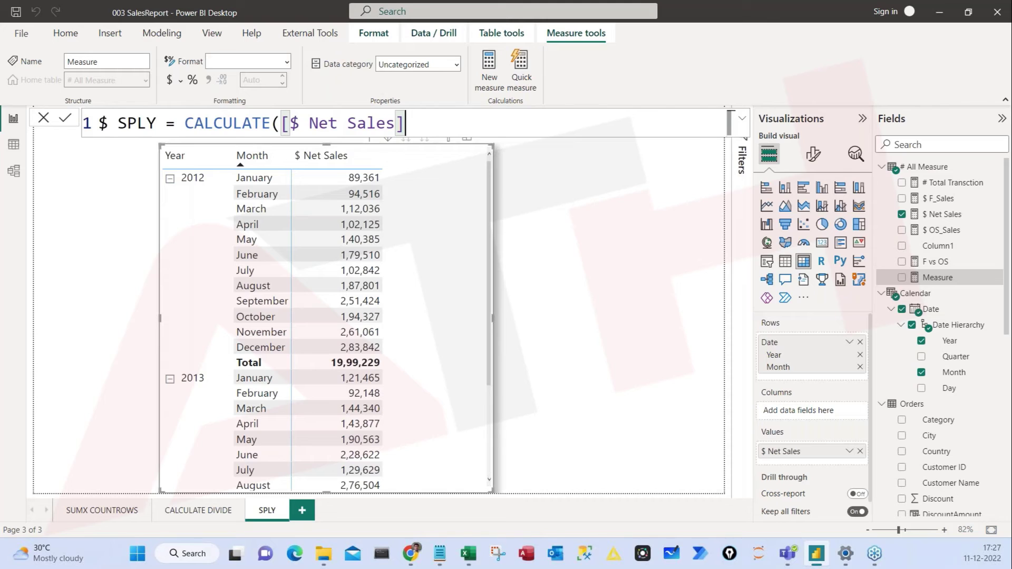
type(",")
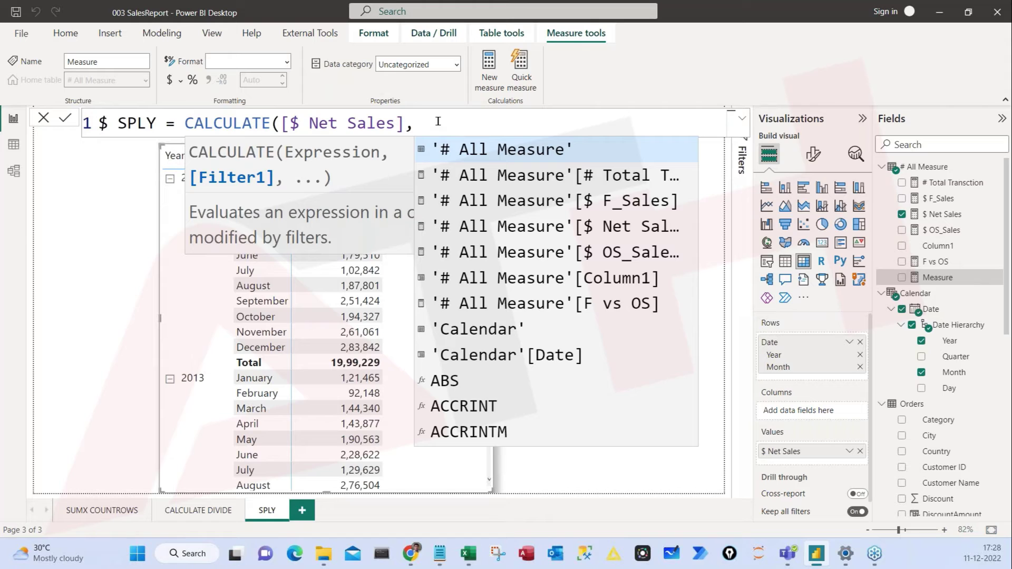
- Insert SAMEPERIODLASTYEAR( as CALCULATE's filter argument
type("S")
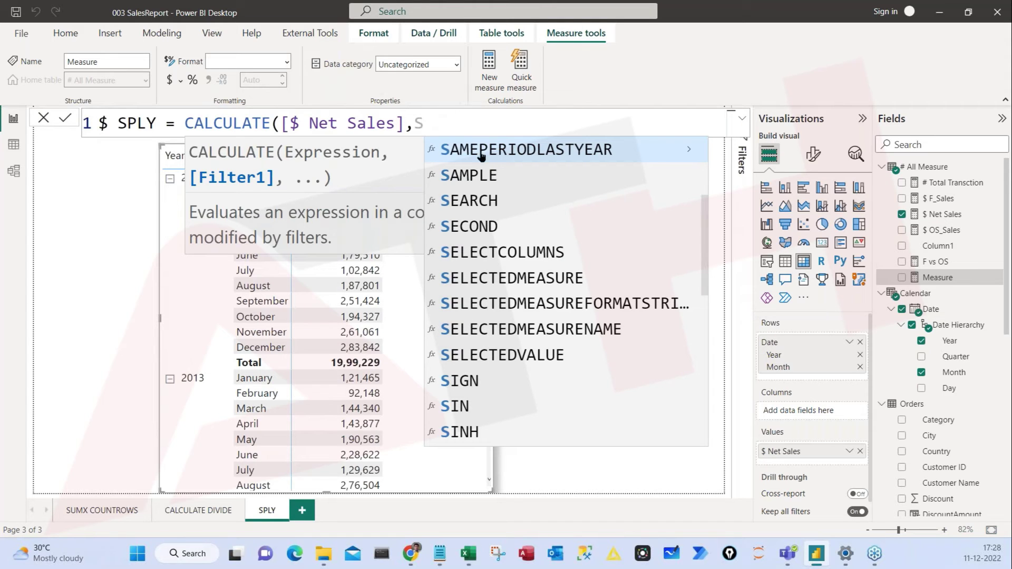
left_click(523, 155)
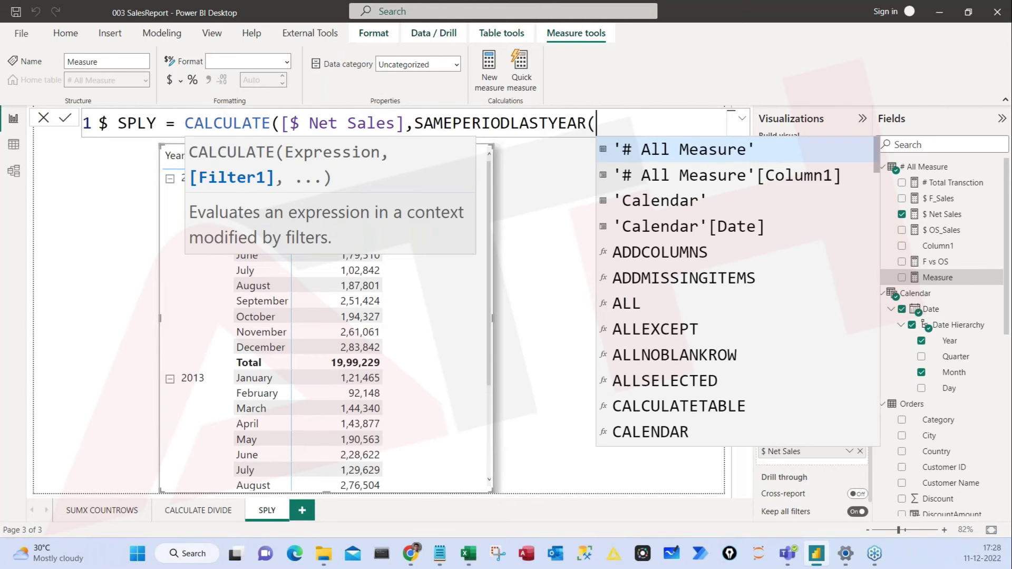
double_click(417, 123)
left_click(606, 125)
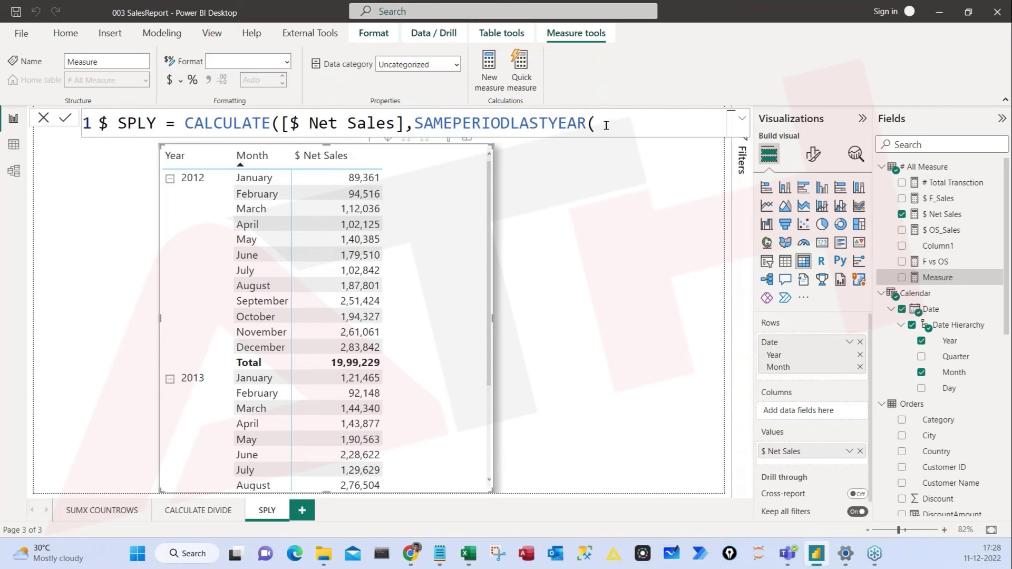
key("BackSpace")
key("BackSpace")
type("(")
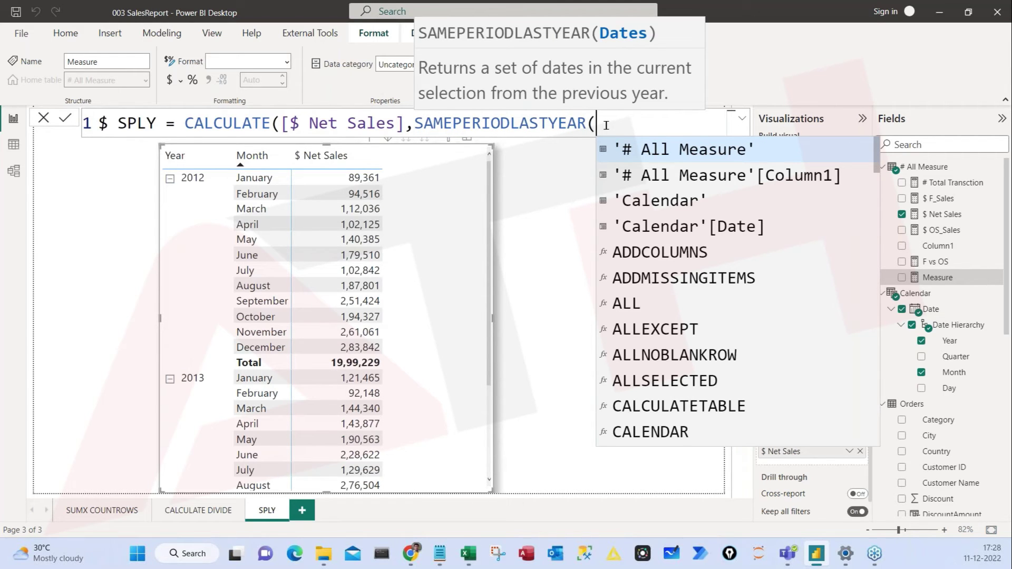
- Annotate the Dates hint, the Calendar Date field and the 'Calendar'[Date] suggestion, then clear the marks
left_click_drag(591, 18, 651, 47)
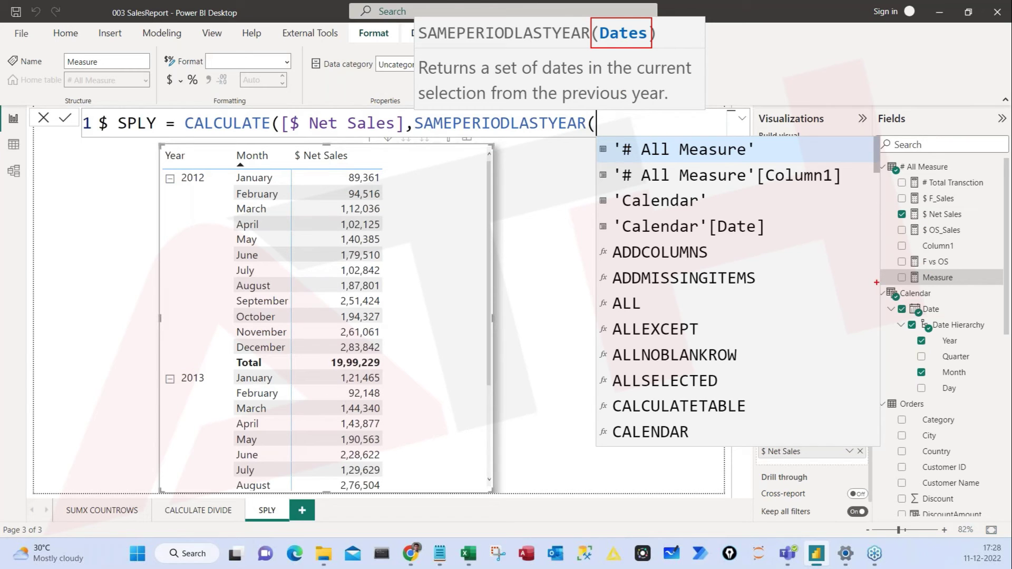
left_click_drag(876, 283, 1003, 400)
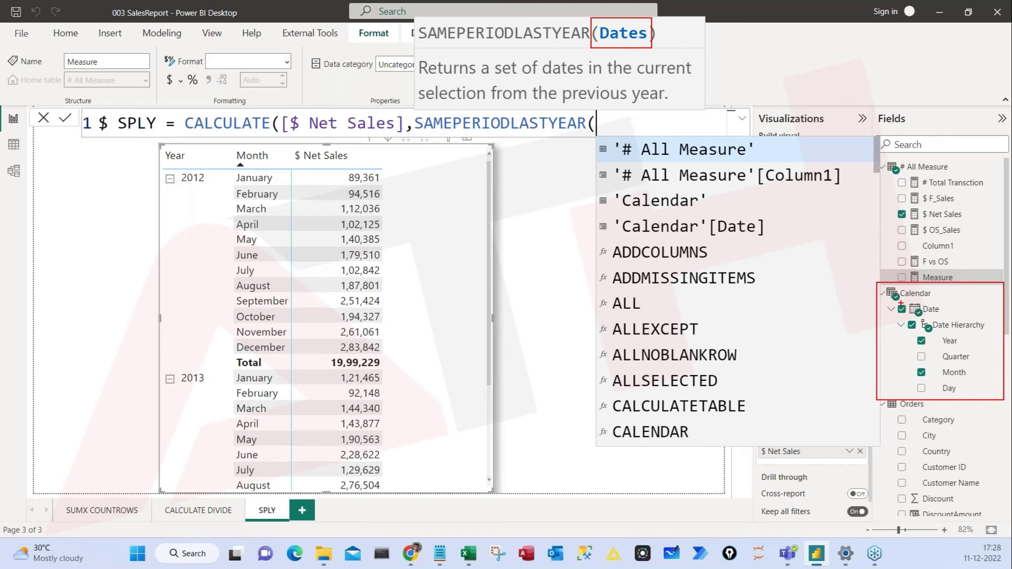
left_click_drag(901, 301, 959, 318)
left_click_drag(594, 213, 784, 244)
mouse_move(770, 230)
left_mouse_down()
mouse_move(790, 236)
mouse_move(829, 212)
left_mouse_up()
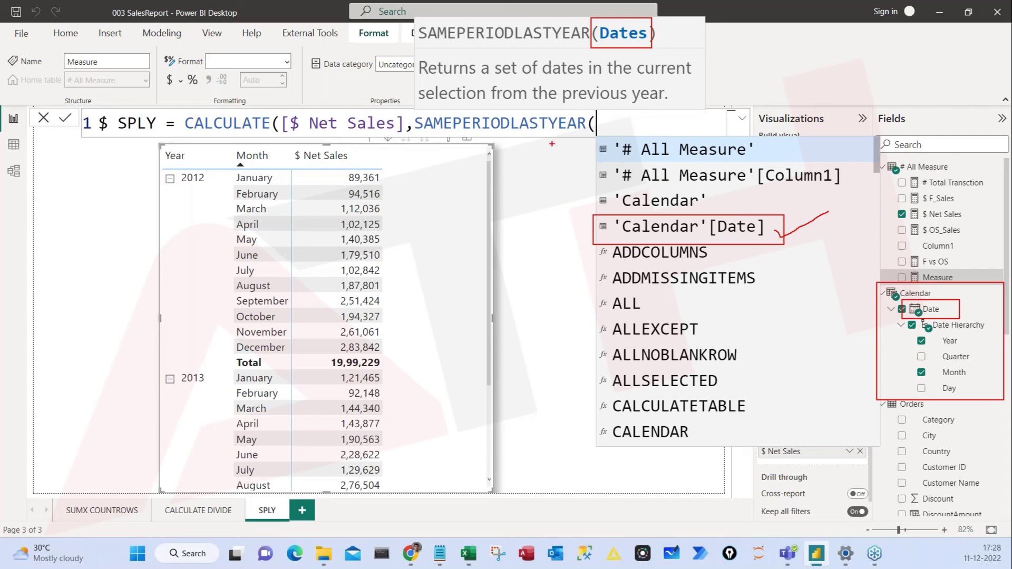
mouse_move(607, 231)
left_mouse_down()
mouse_move(588, 237)
mouse_move(577, 214)
mouse_move(610, 135)
left_mouse_up()
left_click_drag(507, 141, 552, 125)
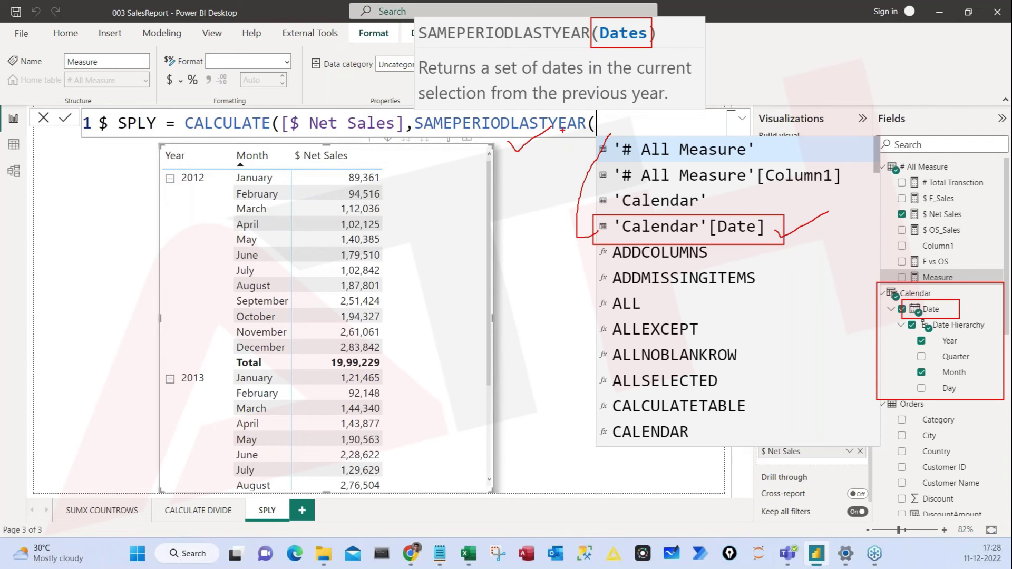
mouse_move(737, 207)
left_mouse_down()
mouse_move(738, 255)
mouse_move(709, 204)
left_mouse_up()
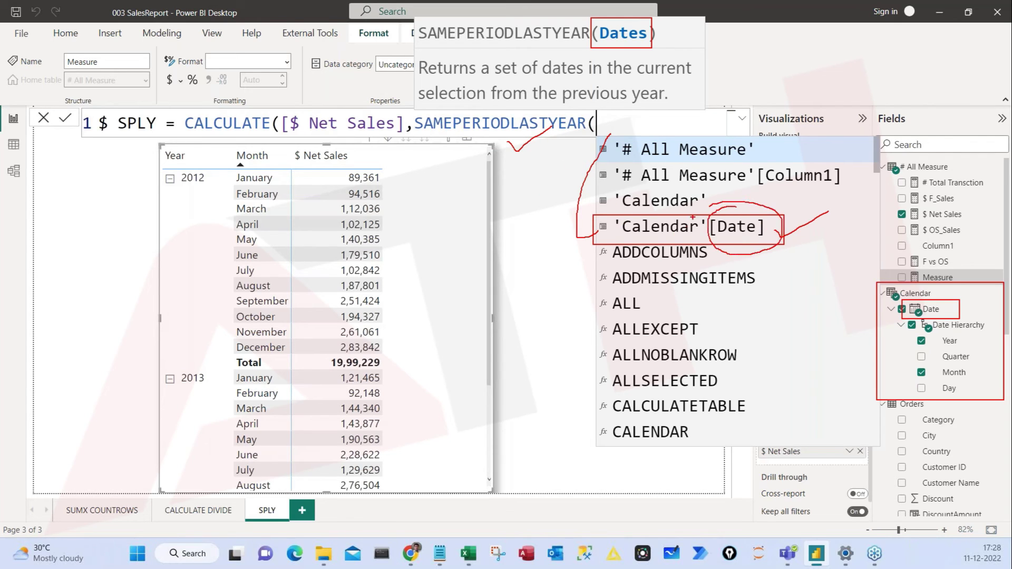
key("Escape")
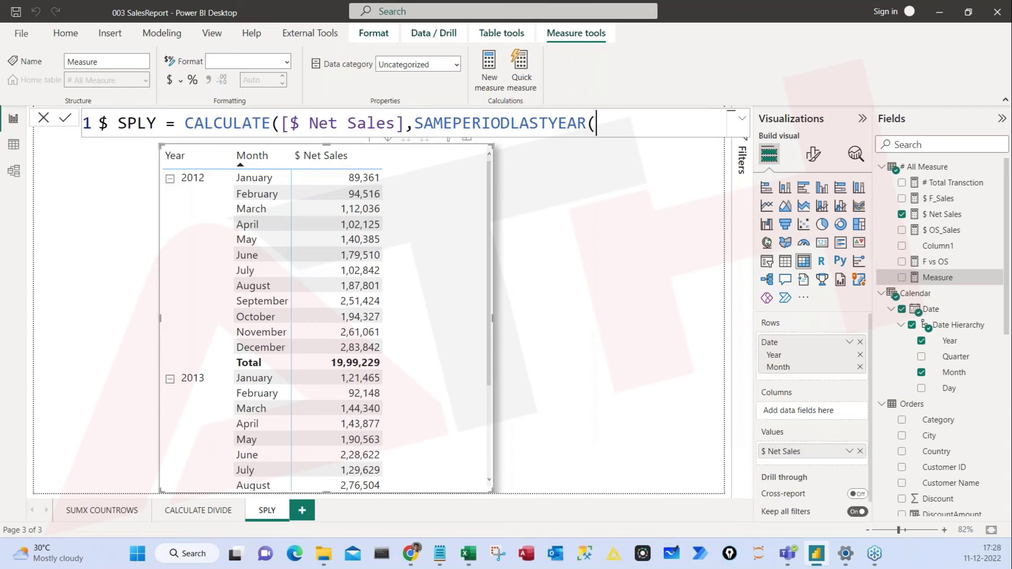
- Finish the formula with 'Calendar'[Date] and two closing parentheses, then commit $ SPLY
type("CA")
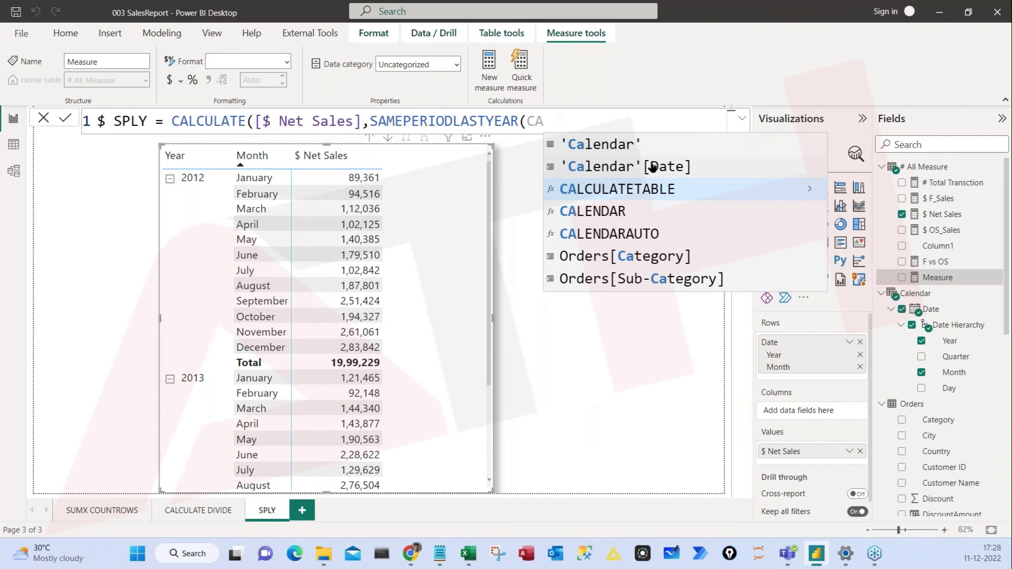
left_click(652, 168)
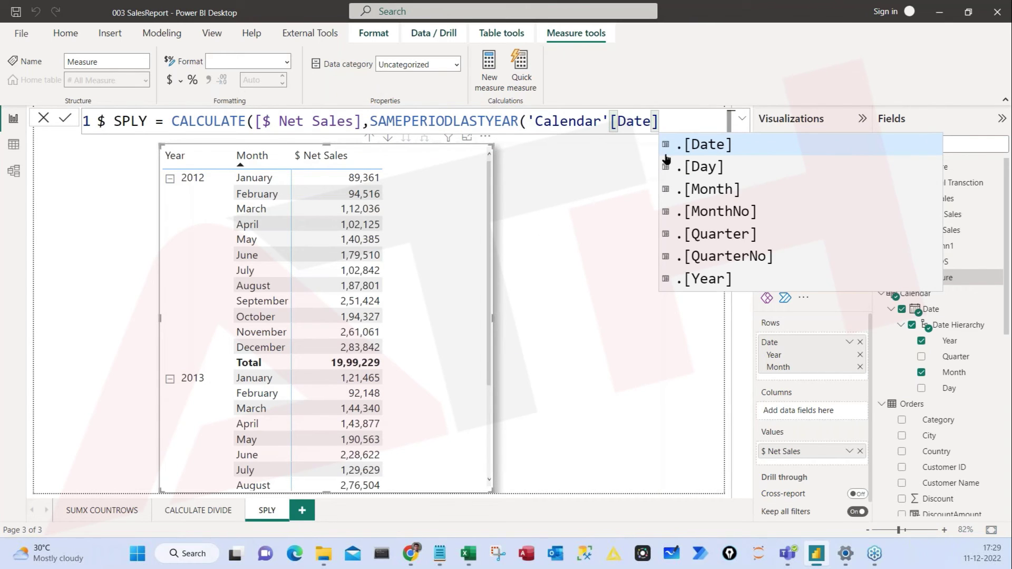
type(")")
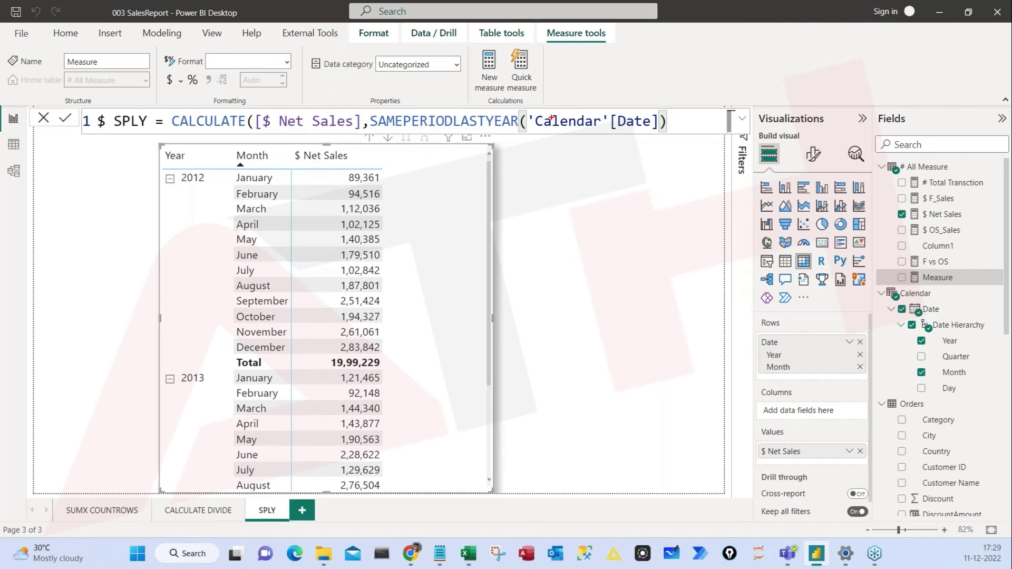
mouse_move(609, 108)
left_mouse_down()
mouse_move(658, 140)
mouse_move(631, 146)
mouse_move(625, 164)
mouse_move(634, 190)
mouse_move(646, 183)
mouse_move(636, 213)
mouse_move(649, 249)
left_mouse_up()
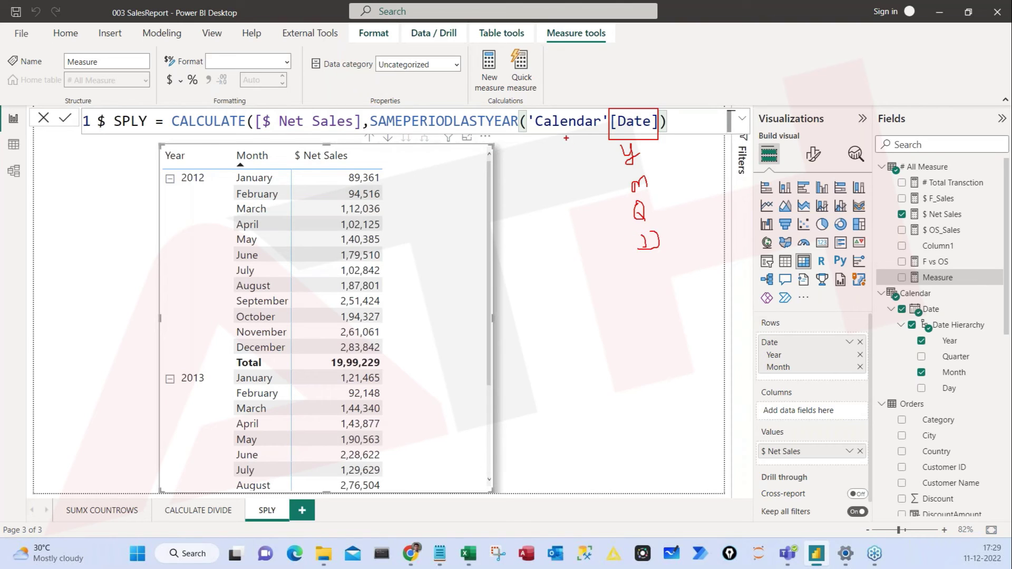
mouse_move(466, 135)
left_mouse_down()
mouse_move(474, 148)
mouse_move(505, 120)
left_mouse_up()
mouse_move(620, 156)
left_mouse_down()
mouse_move(584, 168)
mouse_move(568, 129)
left_mouse_up()
key("Escape")
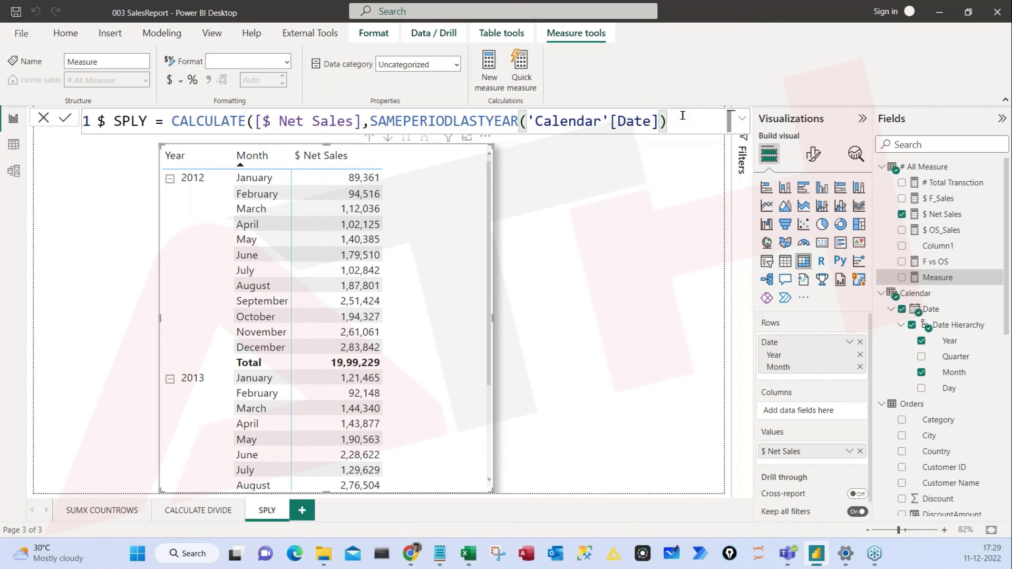
type(")")
key("Return")
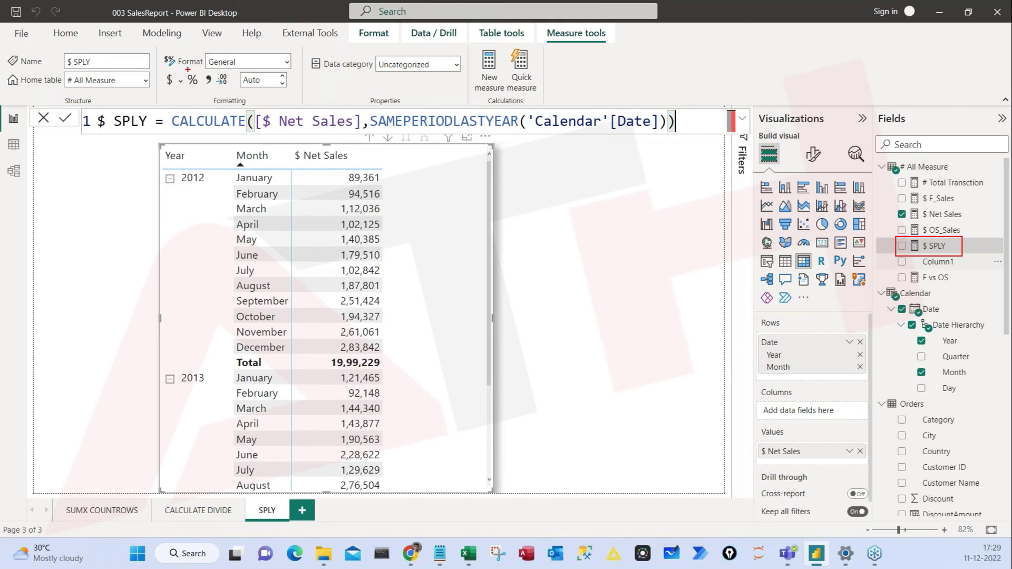
- Format $ SPLY with thousands separators and 2 decimal places
mouse_move(201, 71)
left_mouse_down()
mouse_move(216, 95)
mouse_move(254, 90)
left_mouse_up()
key("Escape")
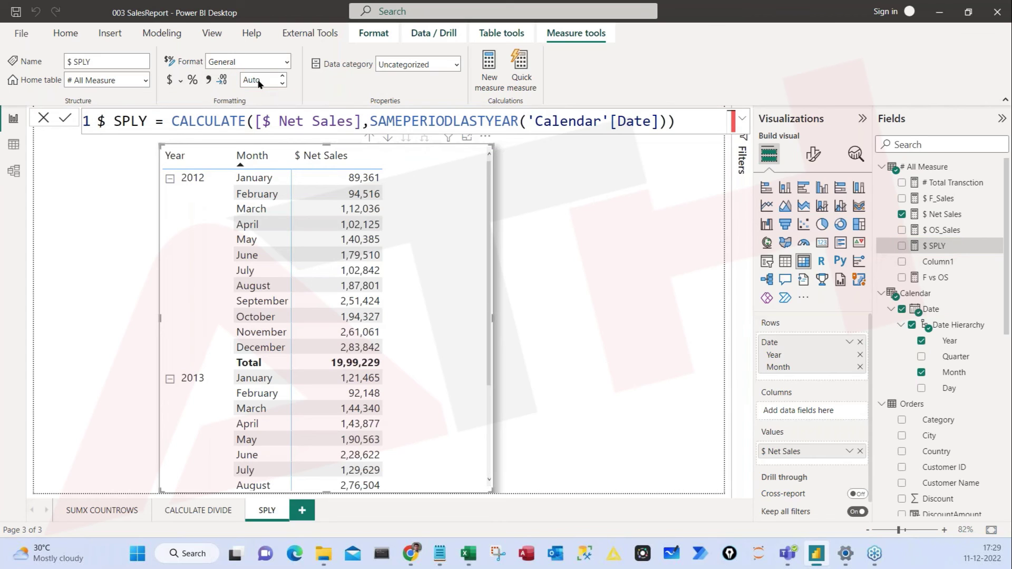
left_click(208, 79)
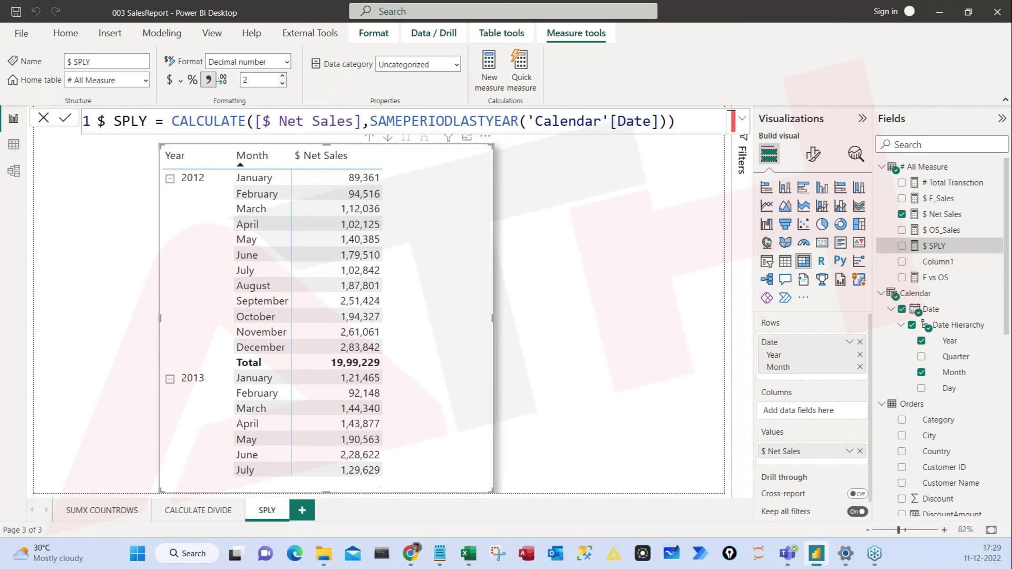
left_click(247, 80)
key("BackSpace")
type("2")
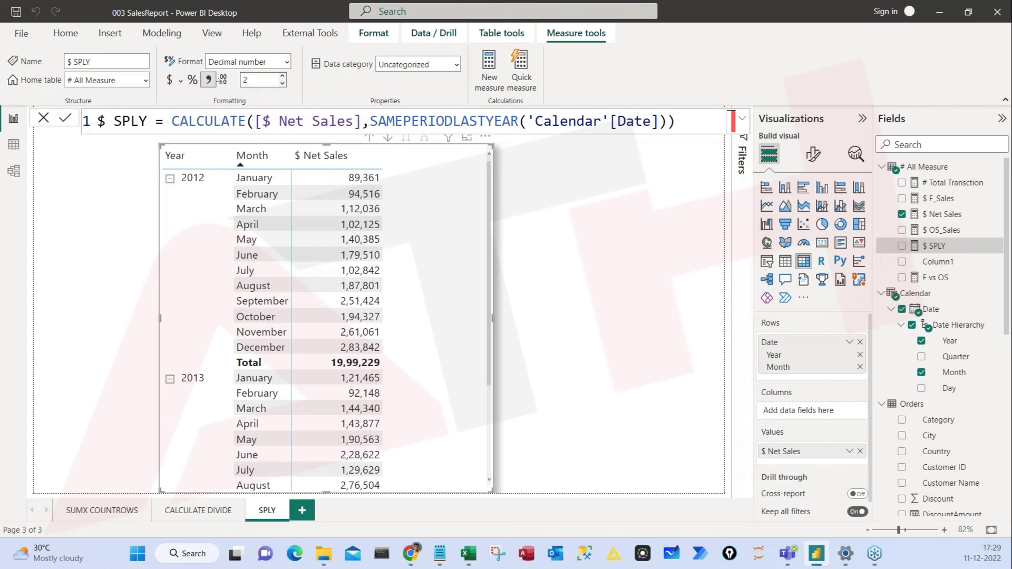
key("Return")
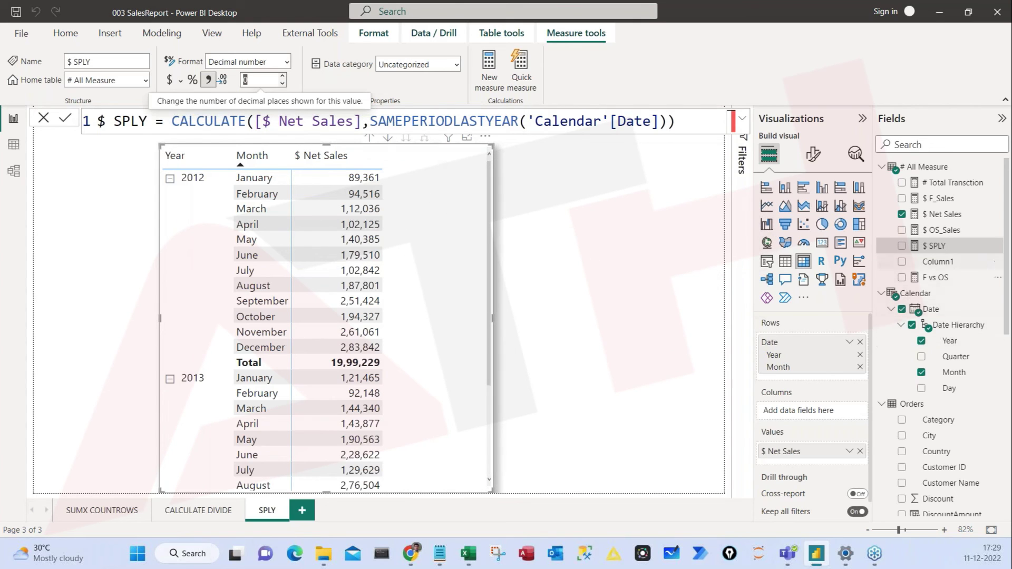
scroll(815, 430, "down", 2)
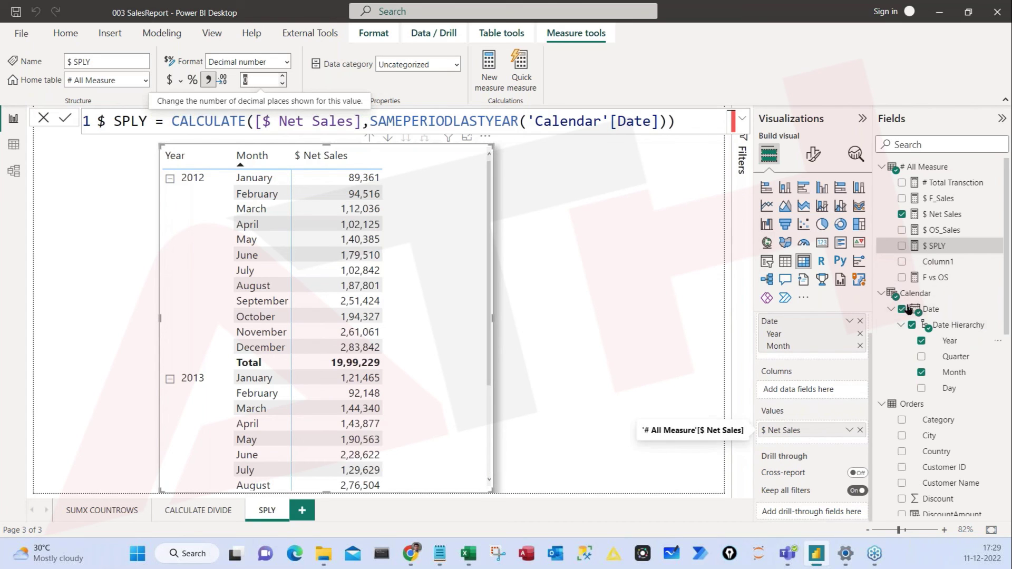
left_click(933, 248)
- Add $ SPLY to the matrix beside $ Net Sales and widen the visual to fit it
left_click_drag(933, 247, 427, 346)
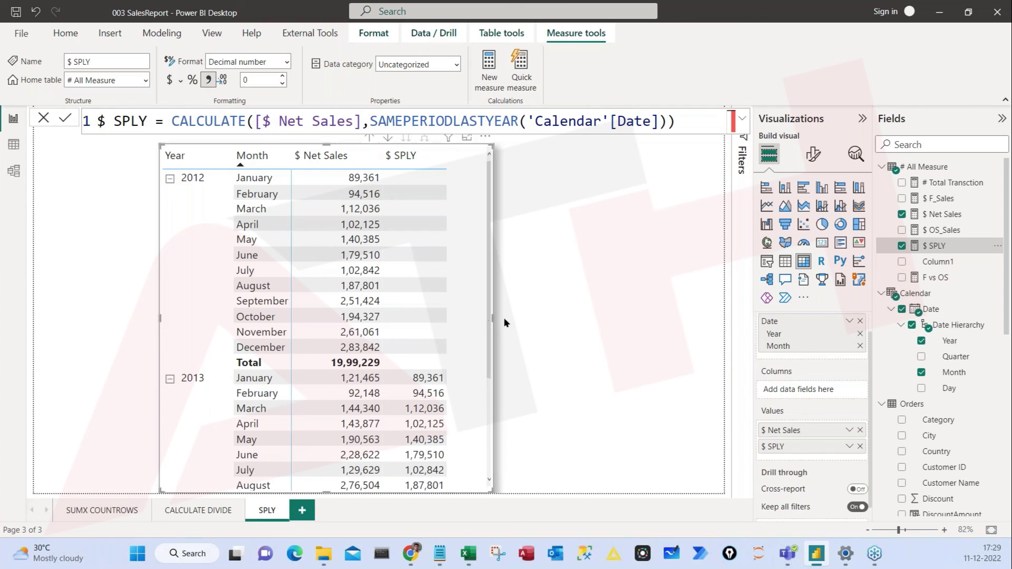
left_click_drag(493, 317, 541, 318)
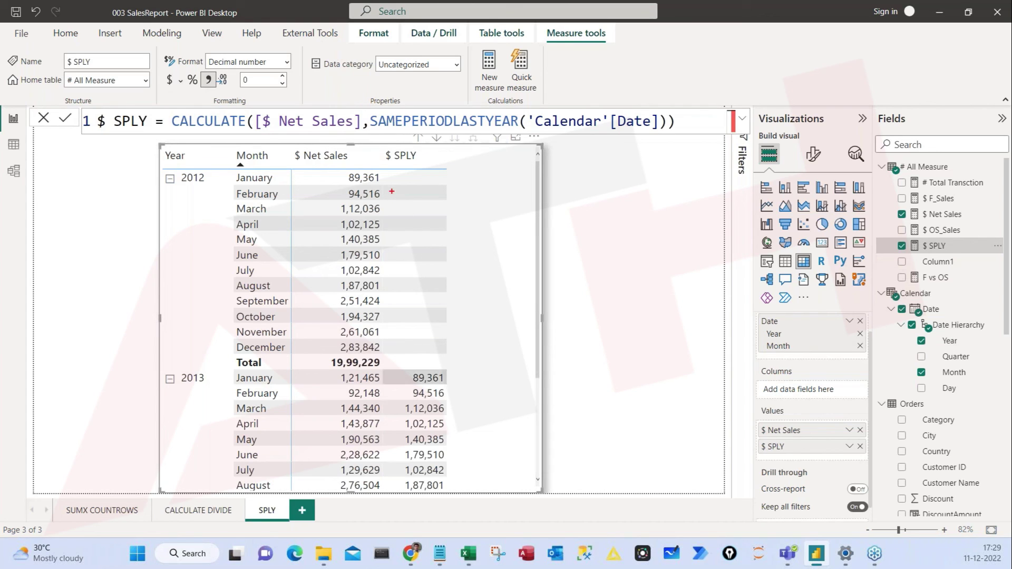
mouse_move(384, 180)
left_mouse_down()
mouse_move(407, 196)
mouse_move(434, 319)
mouse_move(432, 361)
left_mouse_up()
mouse_move(326, 370)
left_mouse_down()
mouse_move(380, 382)
mouse_move(412, 360)
mouse_move(404, 233)
mouse_move(382, 188)
left_mouse_up()
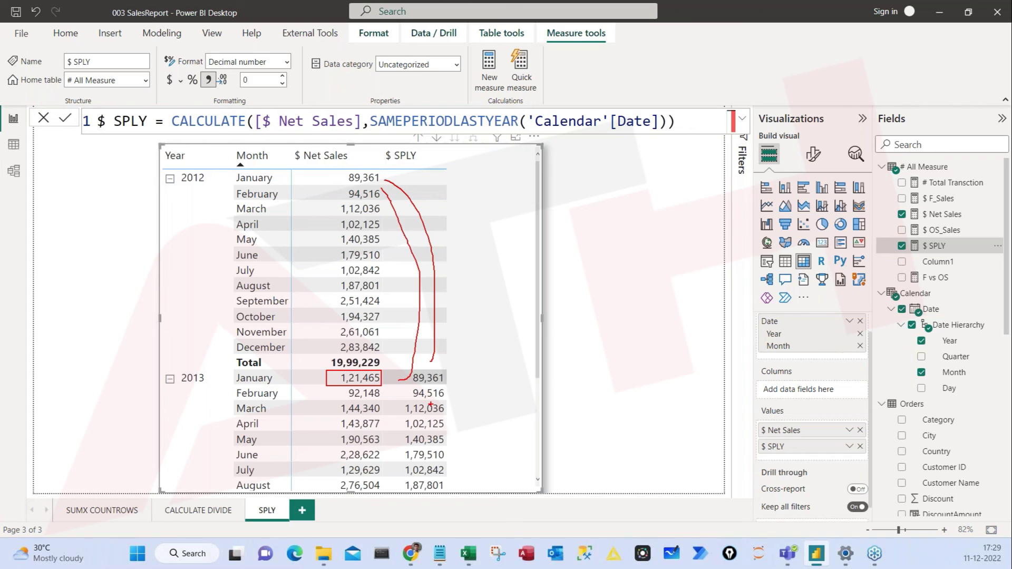
key("Escape")
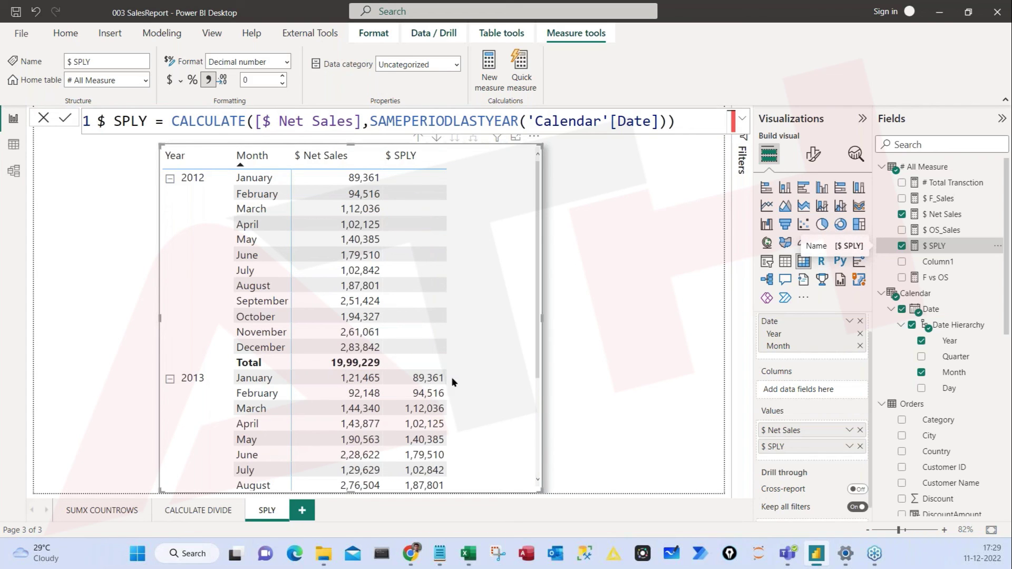
- Expand 2014, 2015 and 2016 to months, then highlight [$ Net Sales] in the formula
scroll(424, 409, "down", 3)
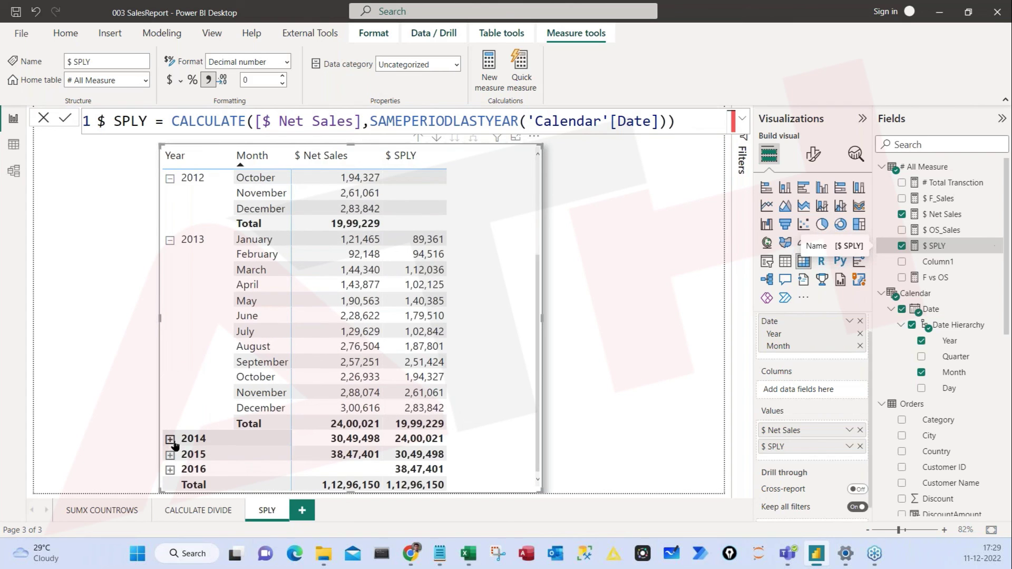
left_click(323, 441)
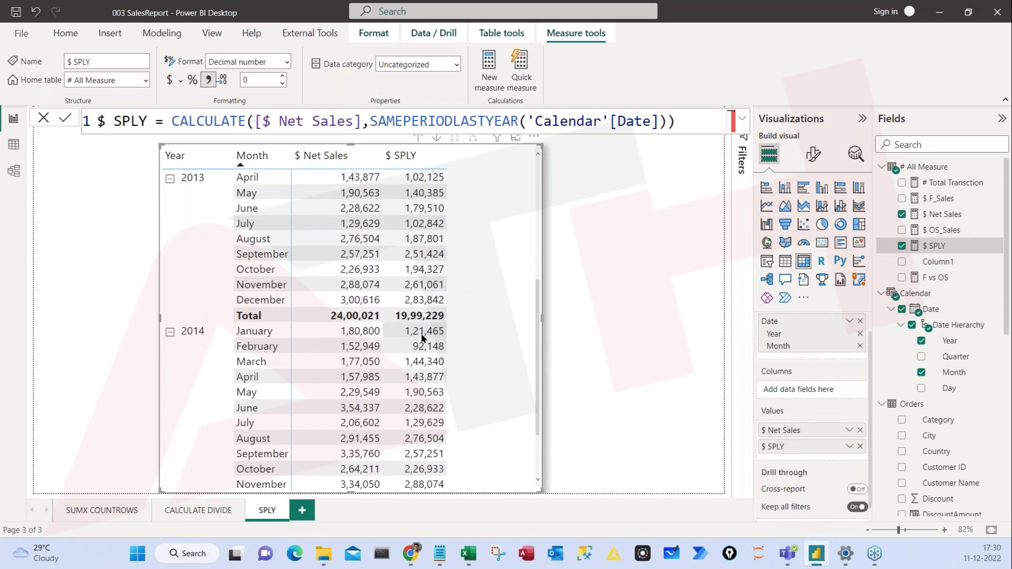
scroll(369, 380, "down", 2)
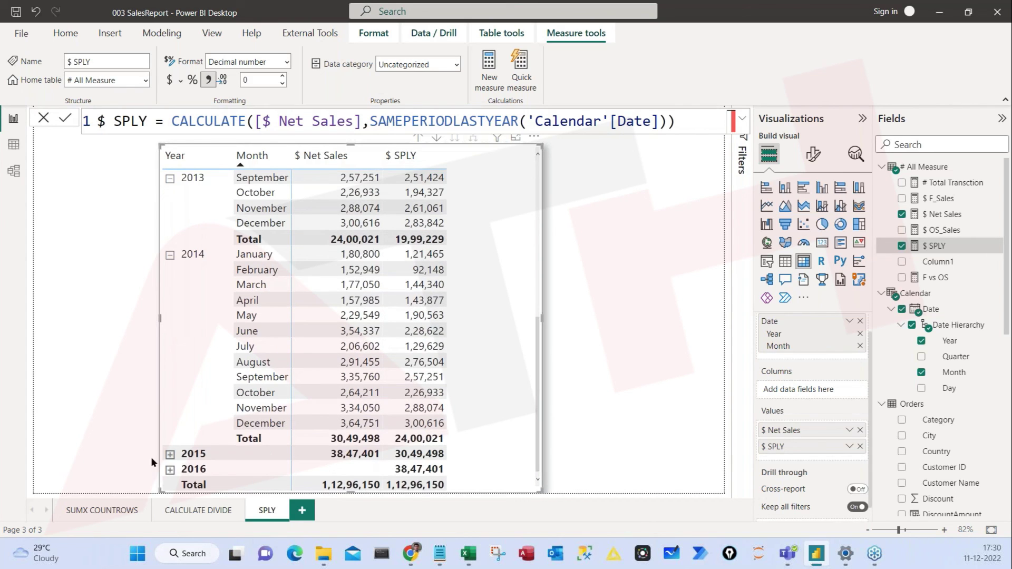
left_click(170, 454)
scroll(171, 463, "down", 4)
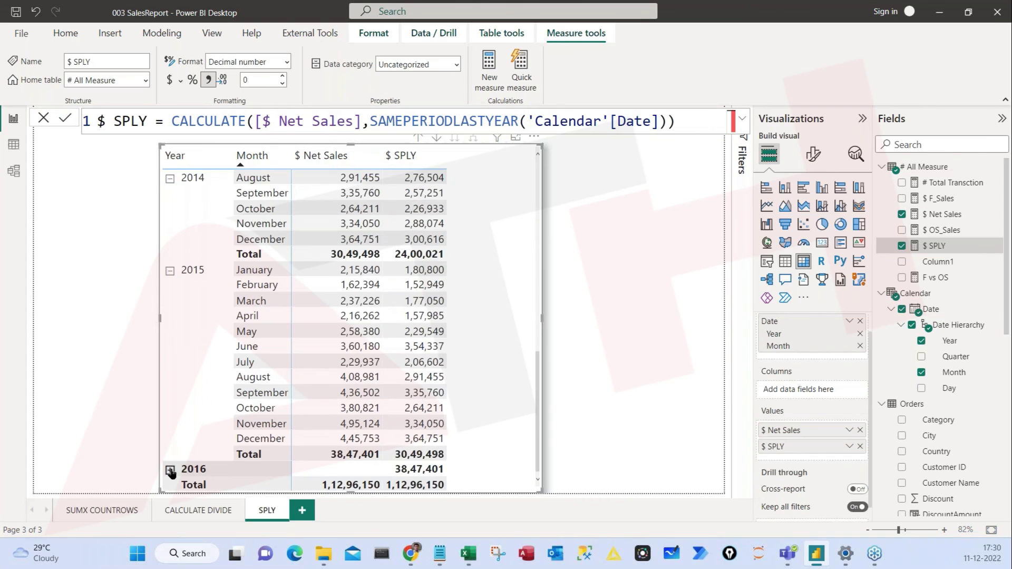
left_click(170, 470)
scroll(465, 436, "up", 10)
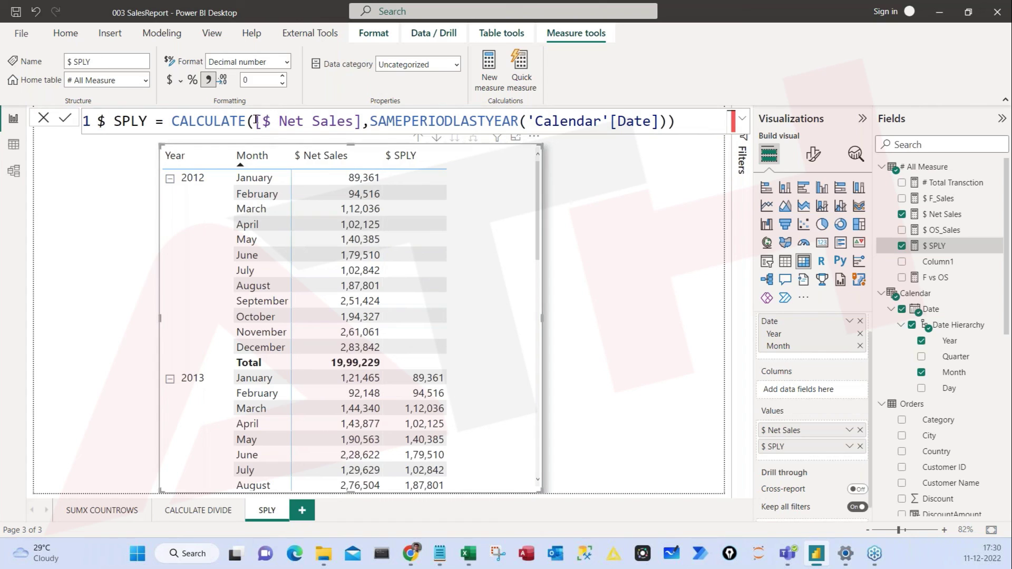
left_click_drag(256, 120, 666, 121)
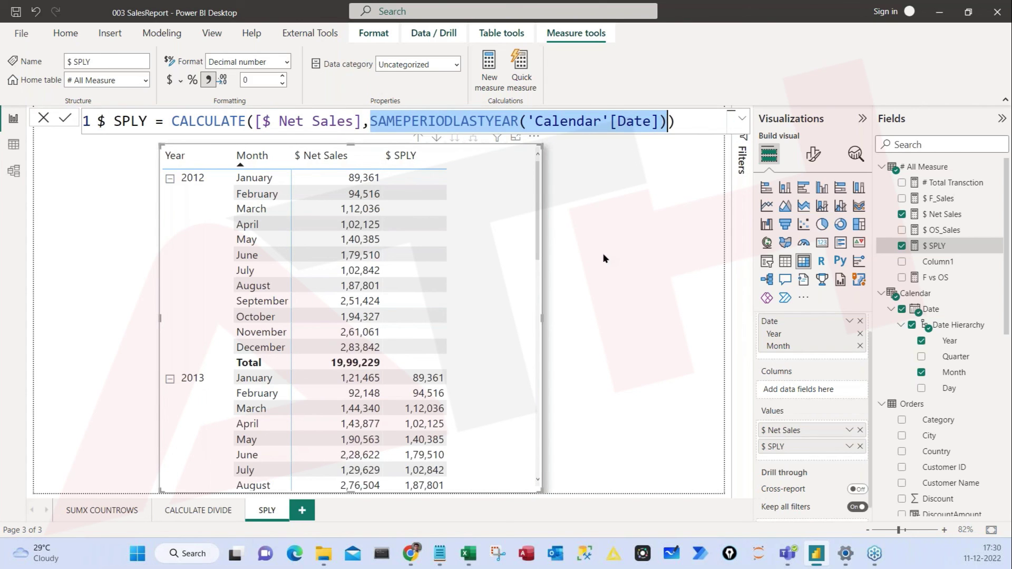